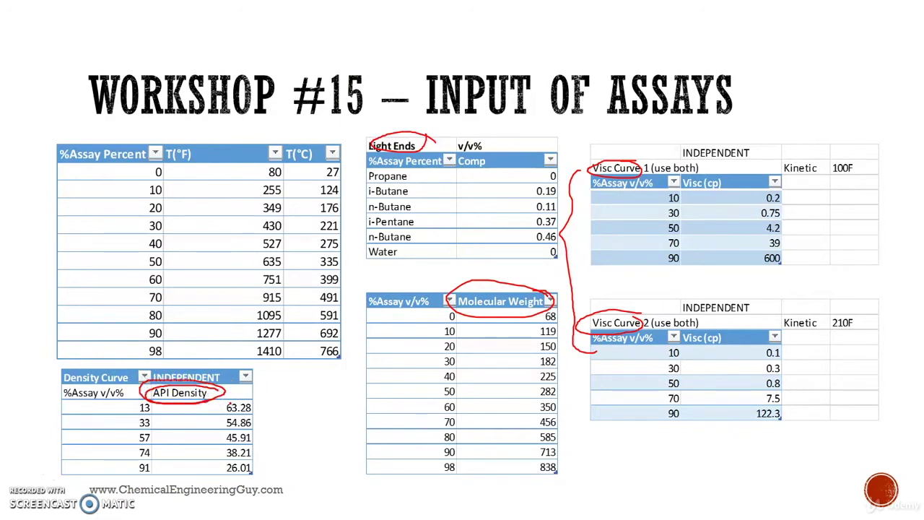
Step: Add propane, i-butane, n-butane, i-pentane and n-pentane to Component List - 1
key(alt+Tab)
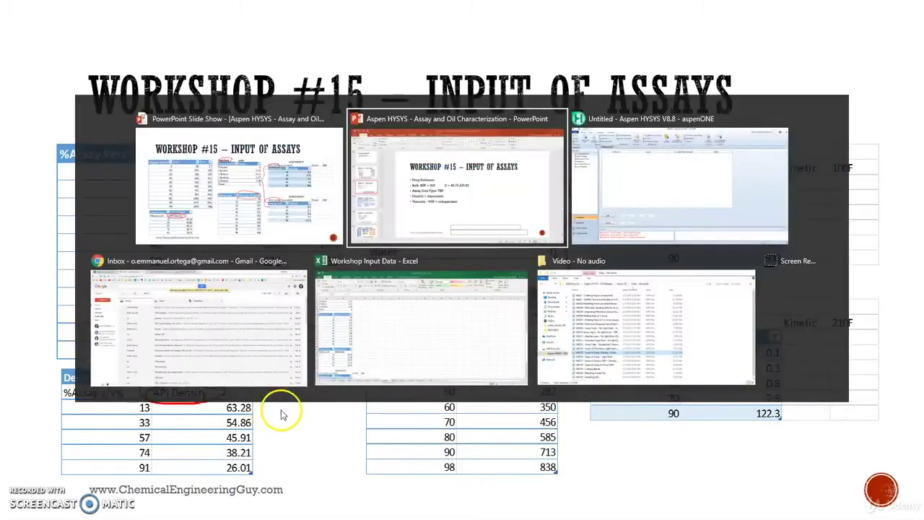
click(648, 197)
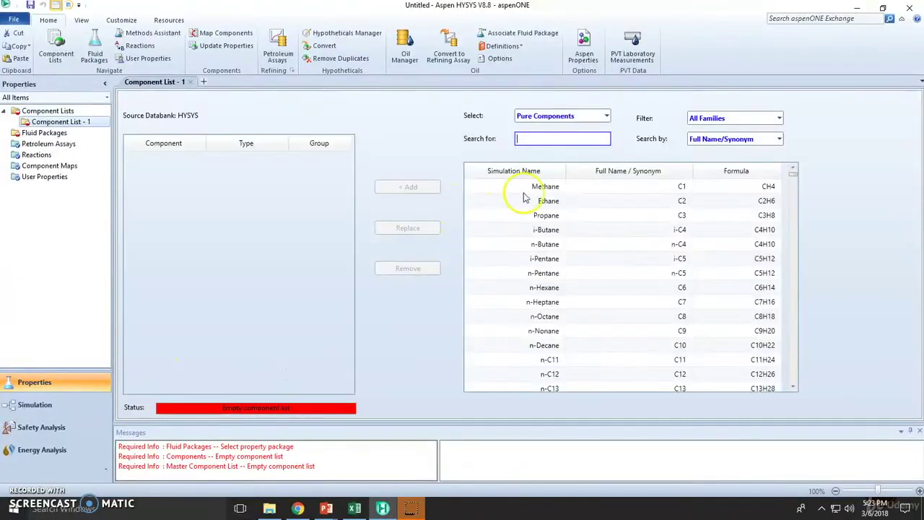
drag(547, 216, 543, 277)
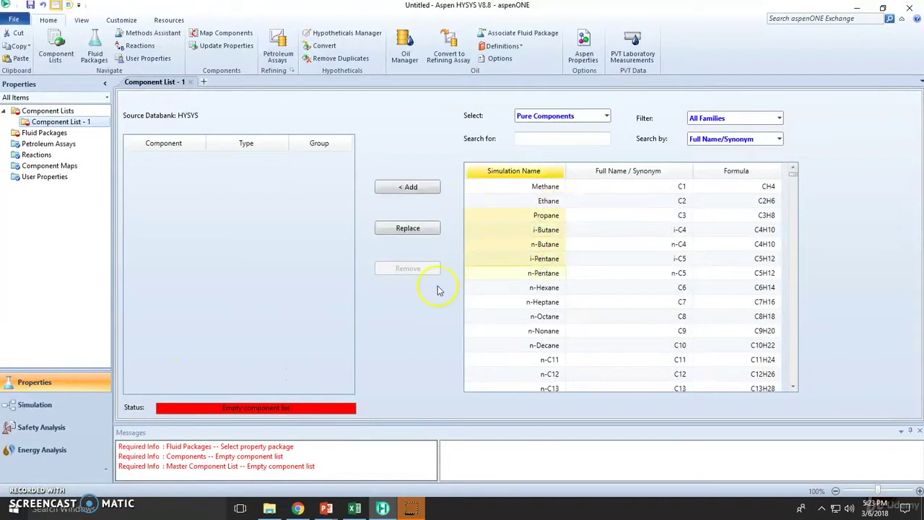
click(410, 189)
Step: Search the databank for 'water' and add H2O to the list
click(549, 138)
text(wa)
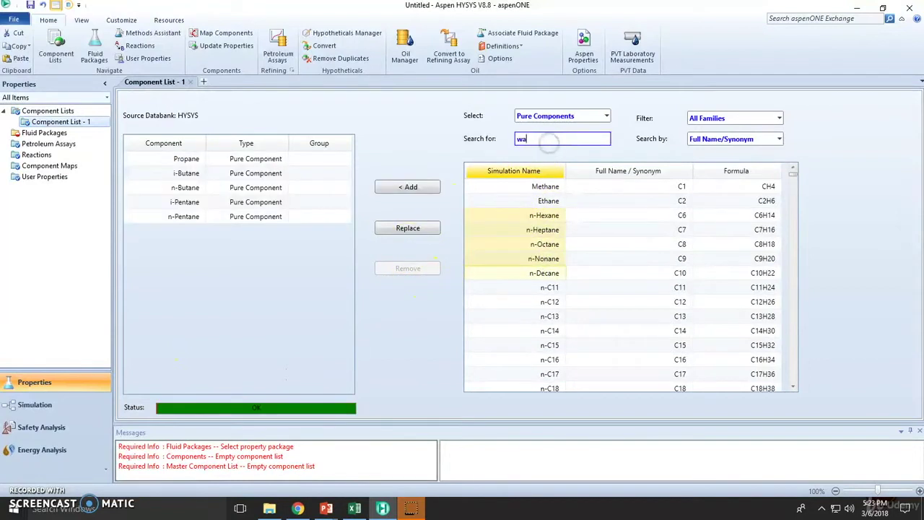
text(ter)
key(Return)
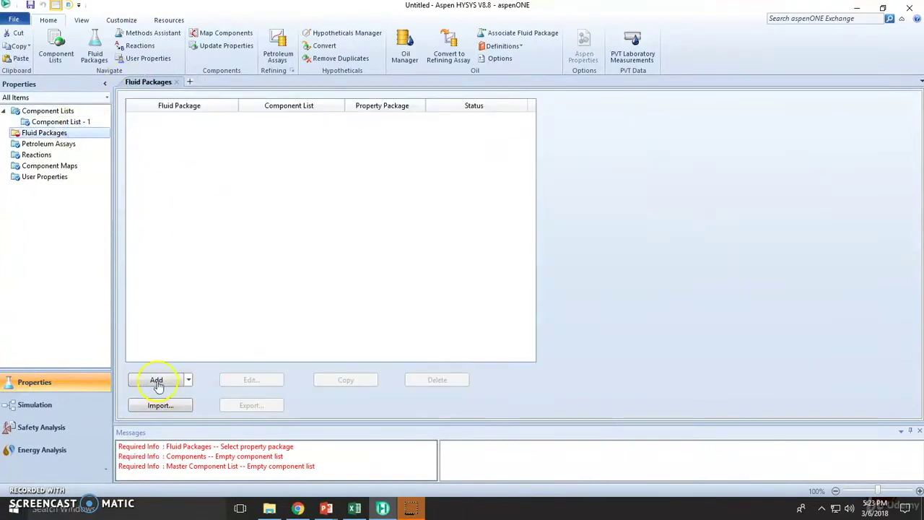
Step: Create fluid package Basis-1 using Peng-Robinson
click(157, 382)
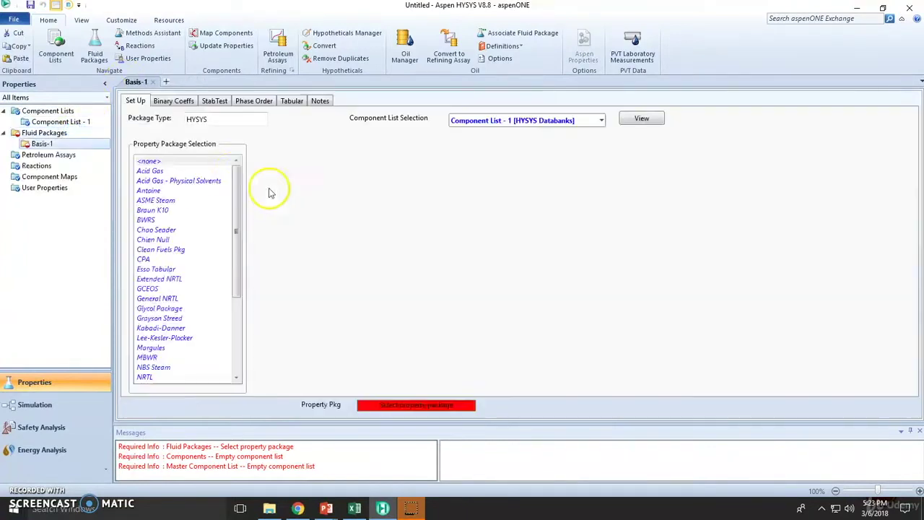
drag(235, 177, 239, 289)
click(173, 269)
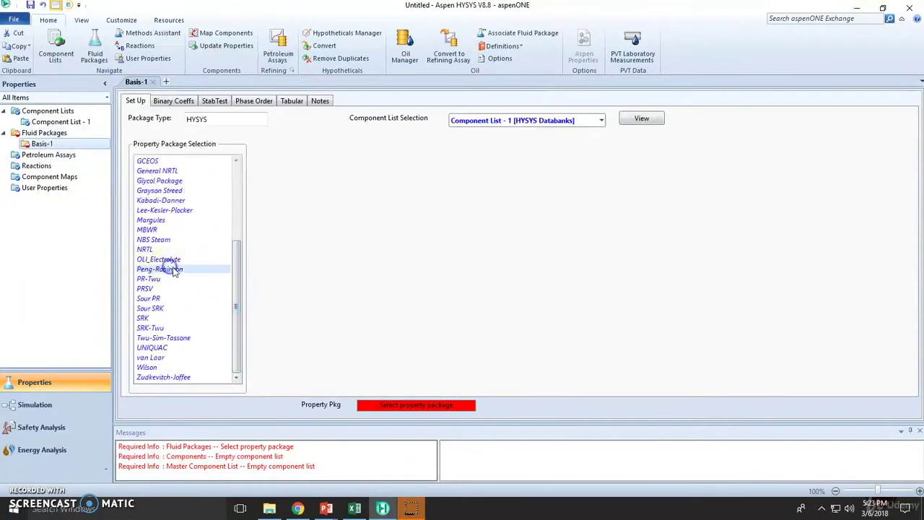
Step: Add Assay-1 with bulk properties Used, TBP data, and input-composition light ends
click(415, 66)
click(349, 400)
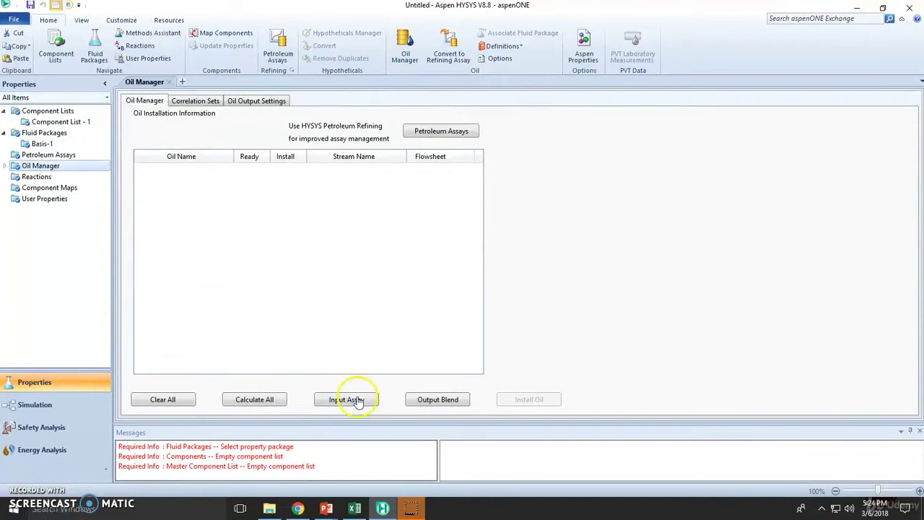
click(182, 242)
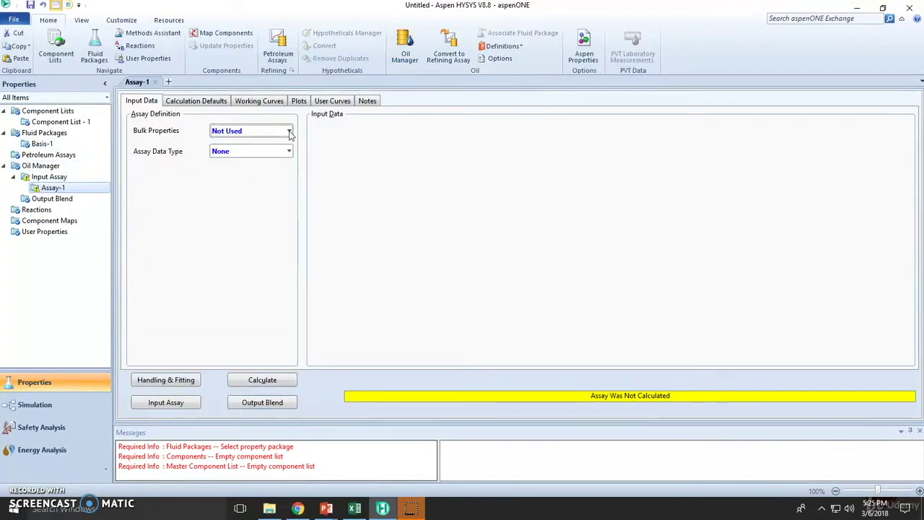
click(288, 131)
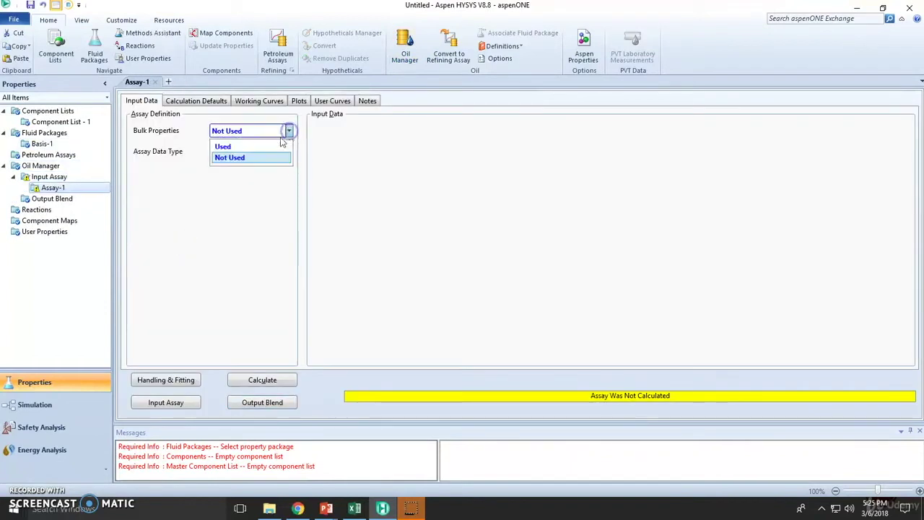
click(224, 148)
click(288, 153)
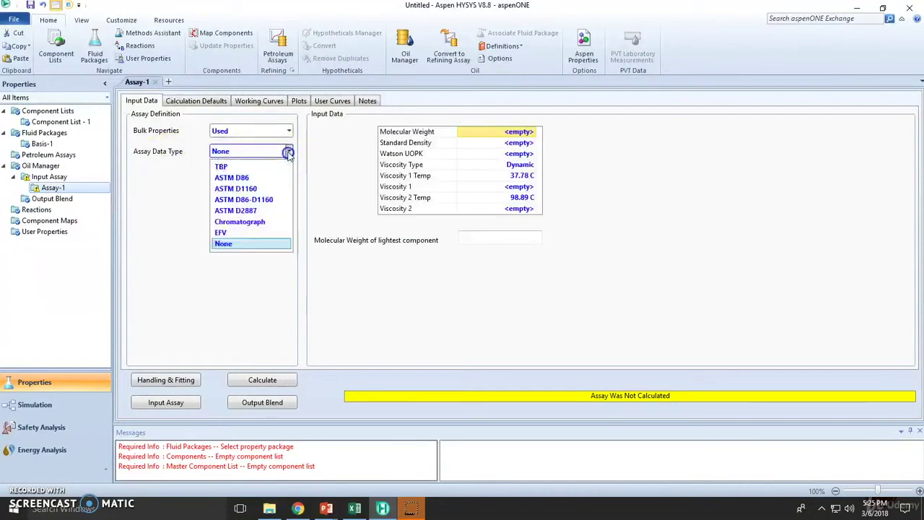
click(235, 166)
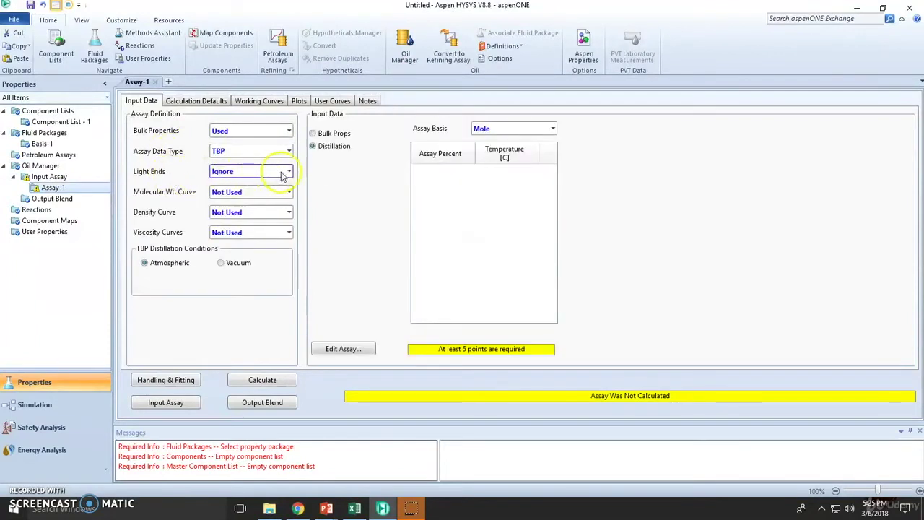
click(286, 172)
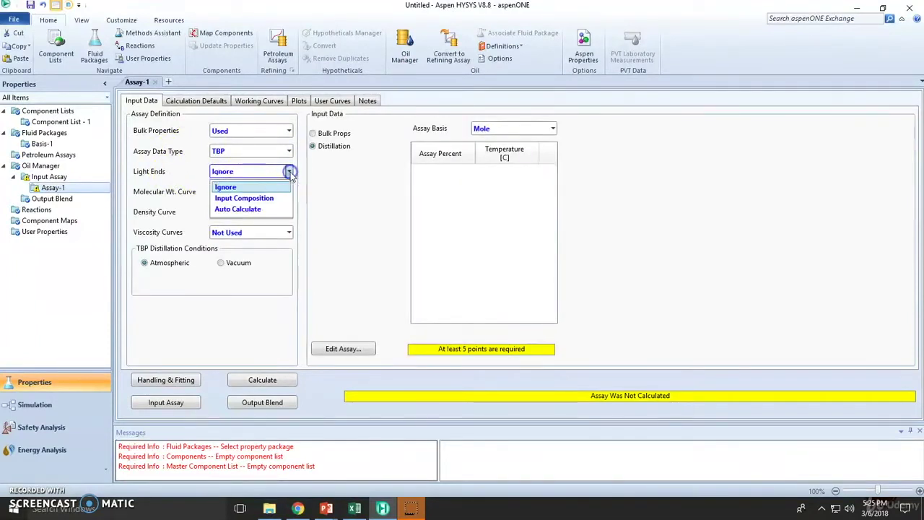
click(246, 198)
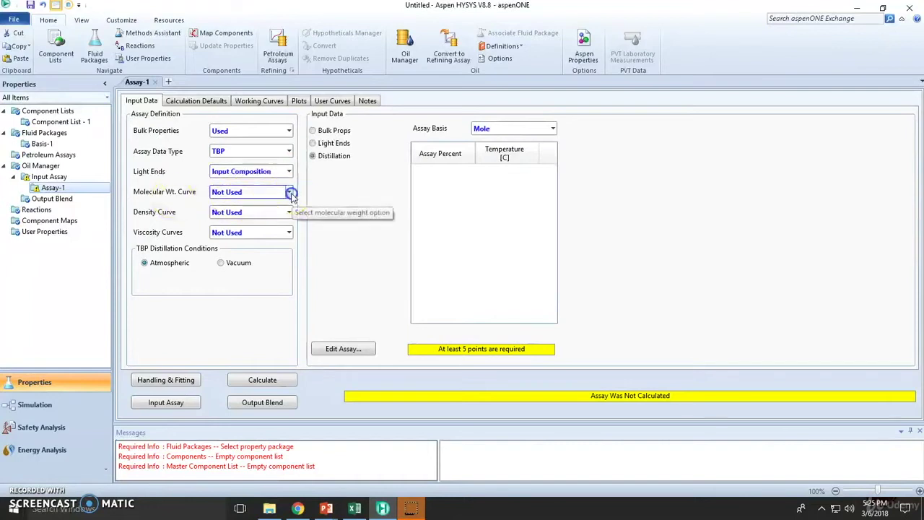
Step: Make the molecular weight and density curves Dependent and the viscosity curves Independent
click(289, 192)
click(265, 218)
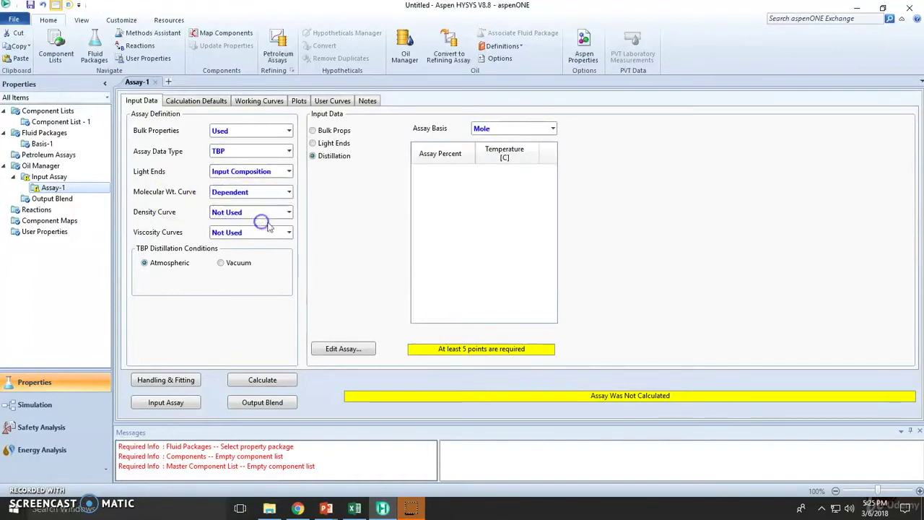
click(288, 212)
click(250, 239)
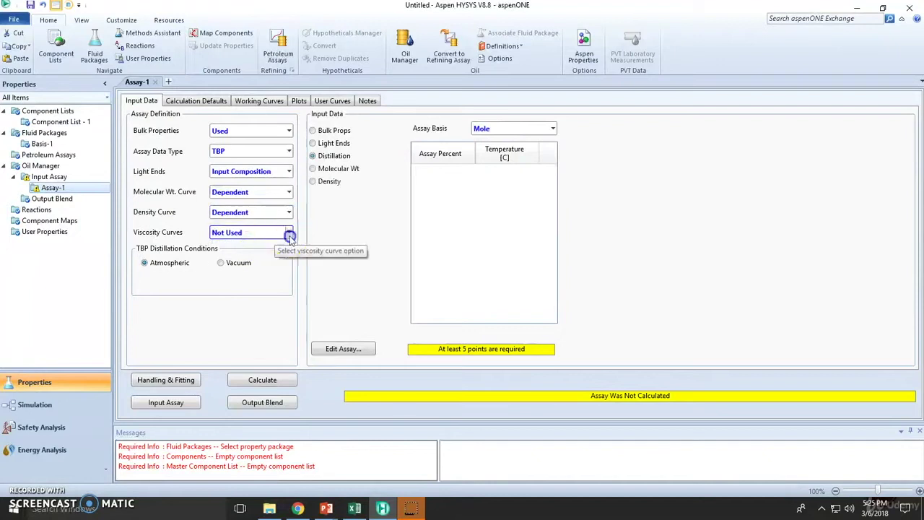
click(288, 232)
click(245, 270)
Step: Check WKS15 cell B49, then switch Assay-1's density curve to Independent
click(355, 509)
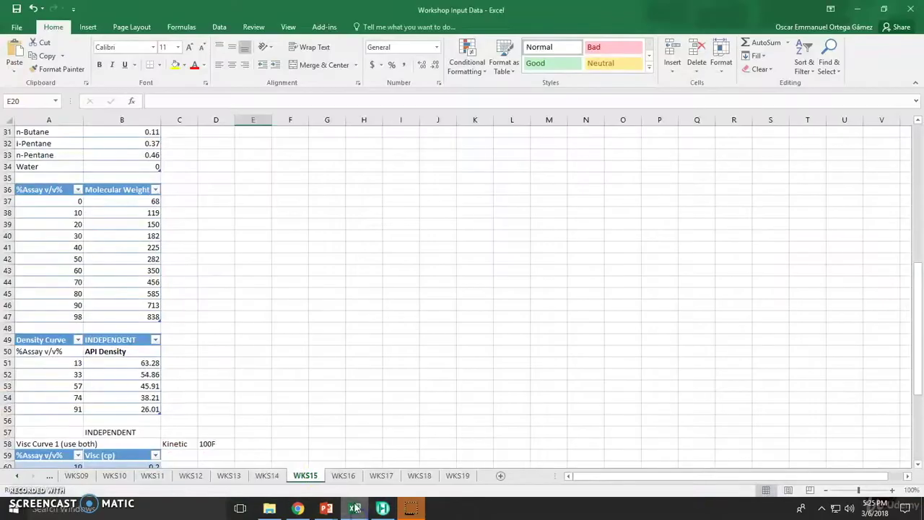
scroll(217, 384, down, 5)
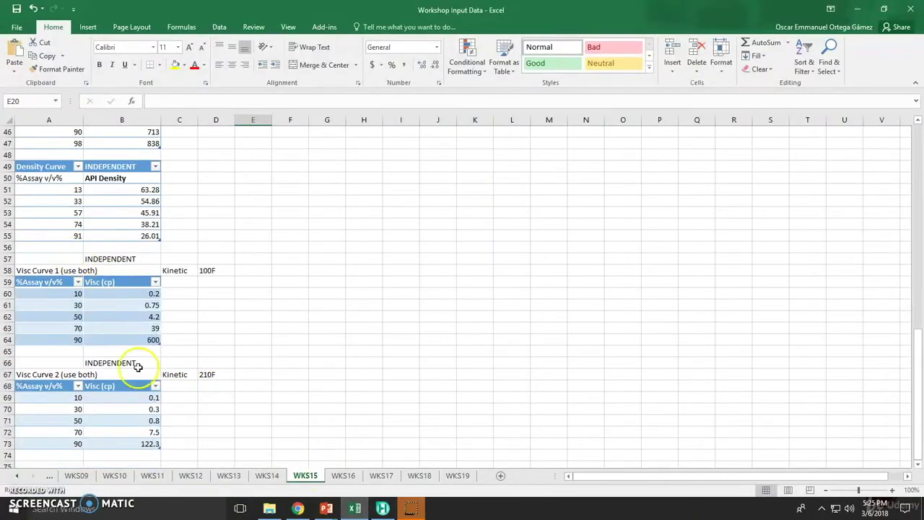
scroll(121, 367, up, 5)
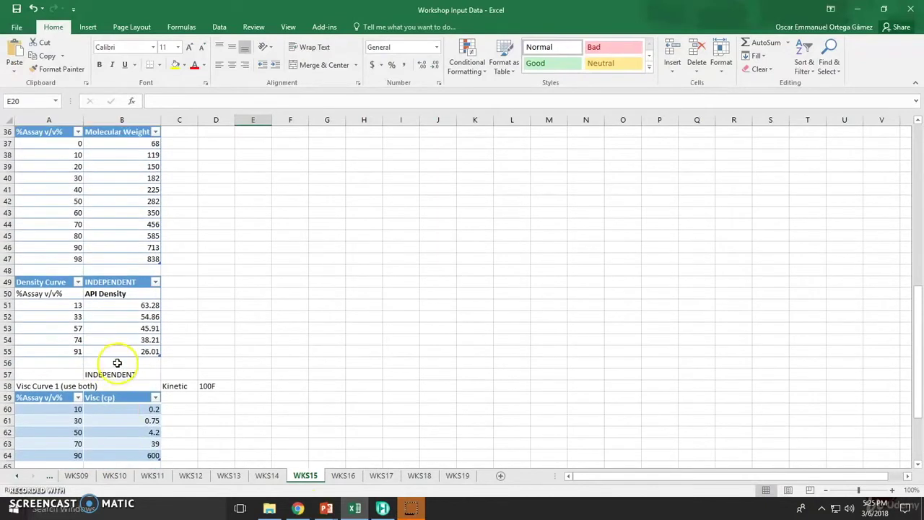
click(109, 339)
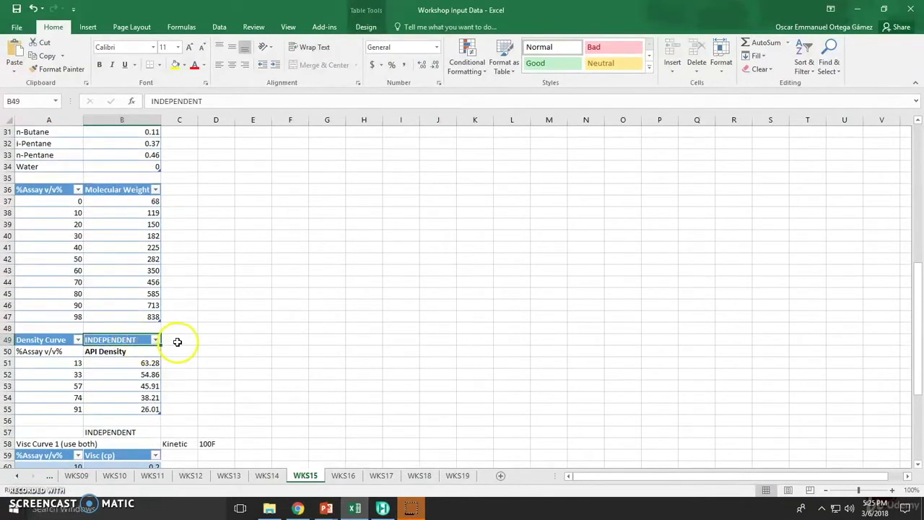
key(alt+Tab)
click(287, 214)
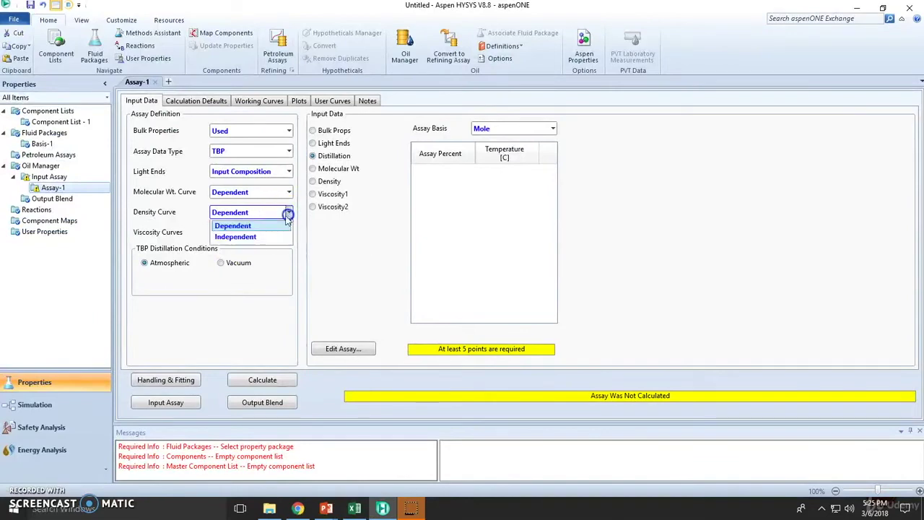
click(238, 237)
key(alt+Tab)
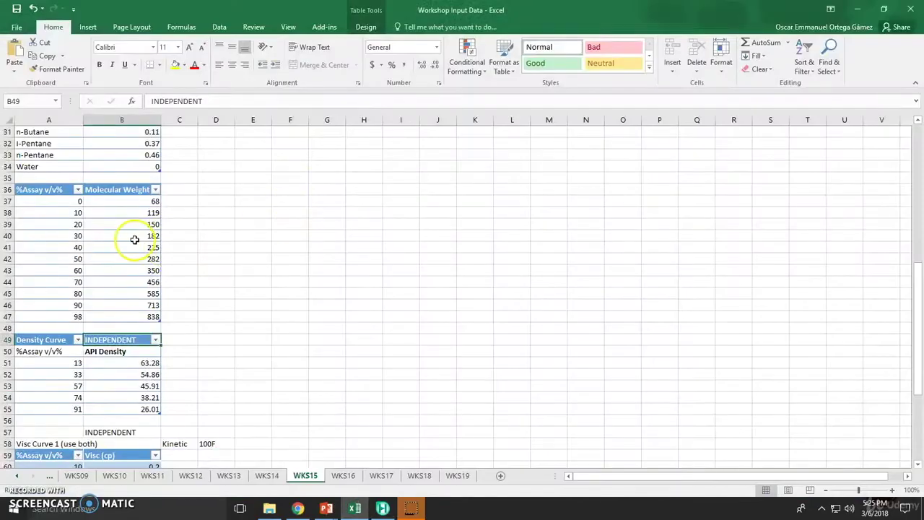
scroll(157, 246, up, 9)
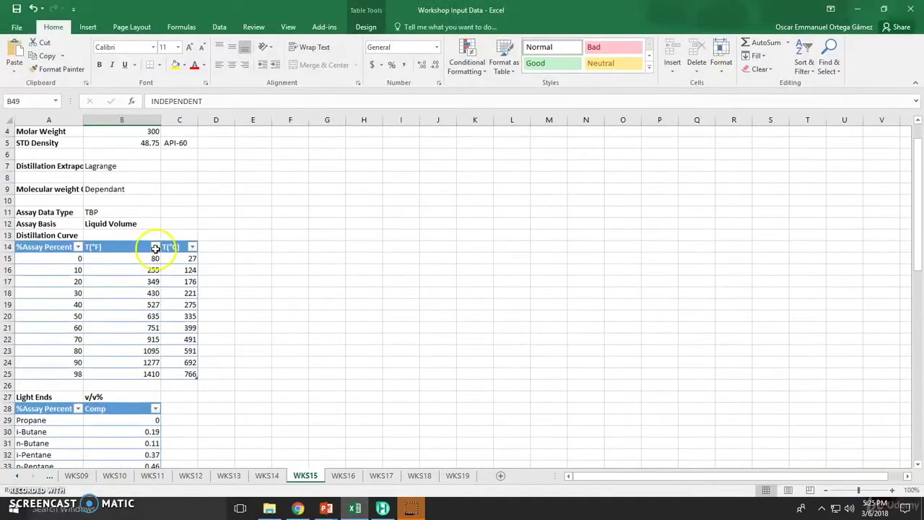
key(alt+Tab)
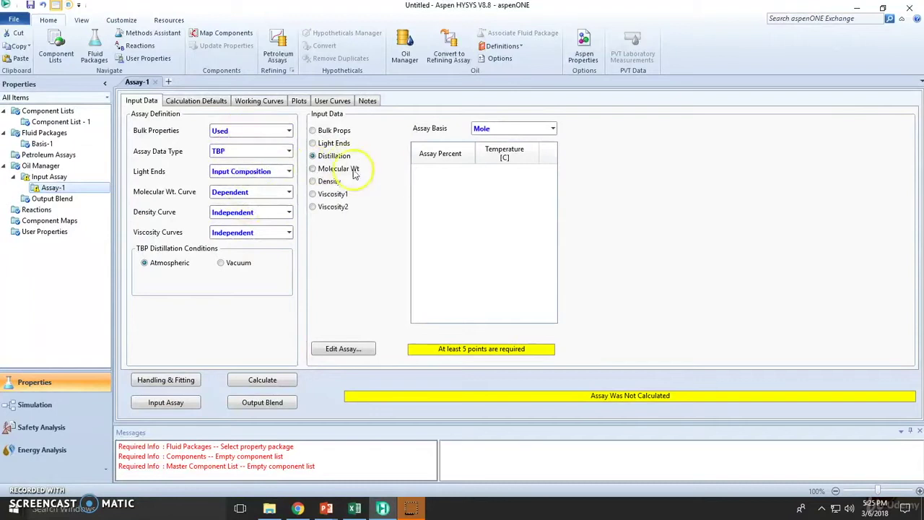
Step: Paste the assay's bulk molecular weight of 300 from the workbook
click(312, 131)
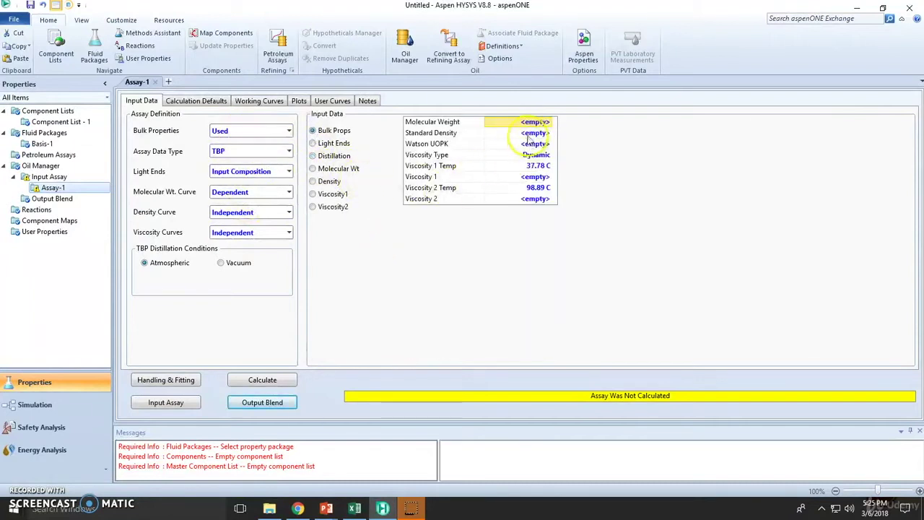
key(alt+Tab)
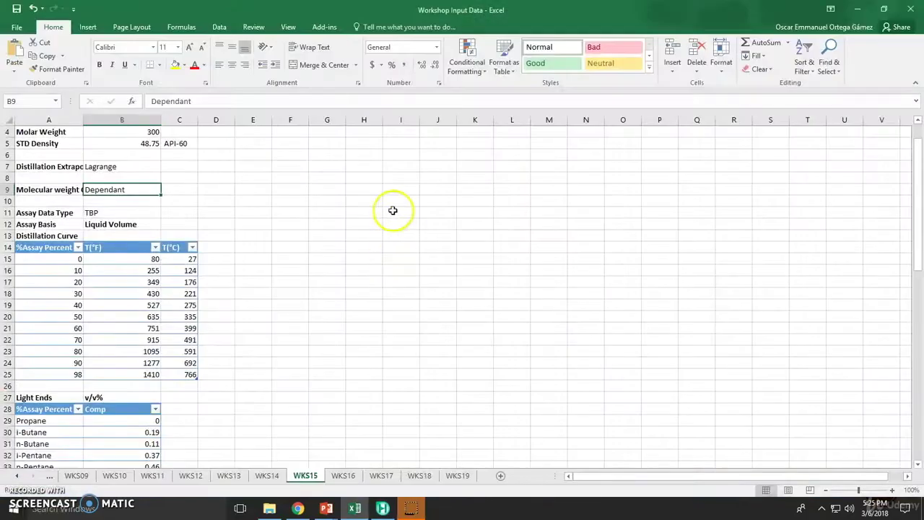
scroll(130, 246, up, 1)
click(126, 171)
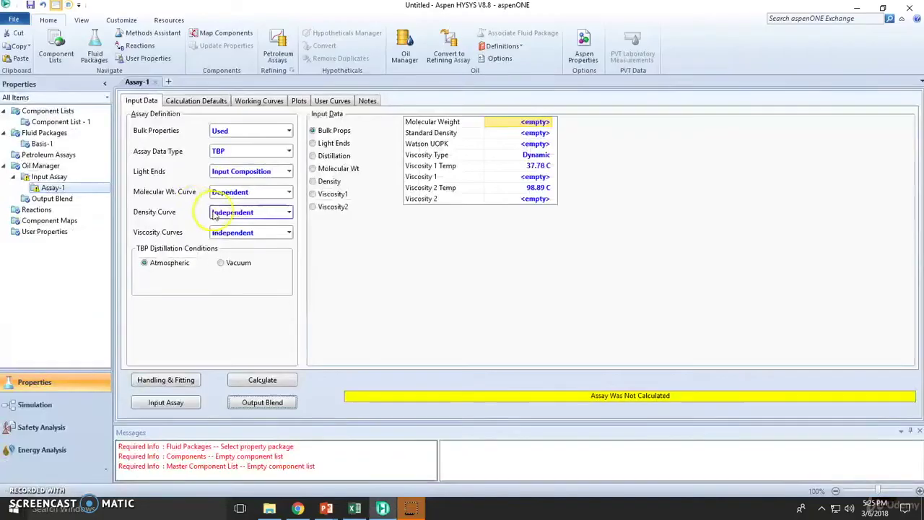
key(alt+Tab)
click(515, 124)
text(300)
key(Return)
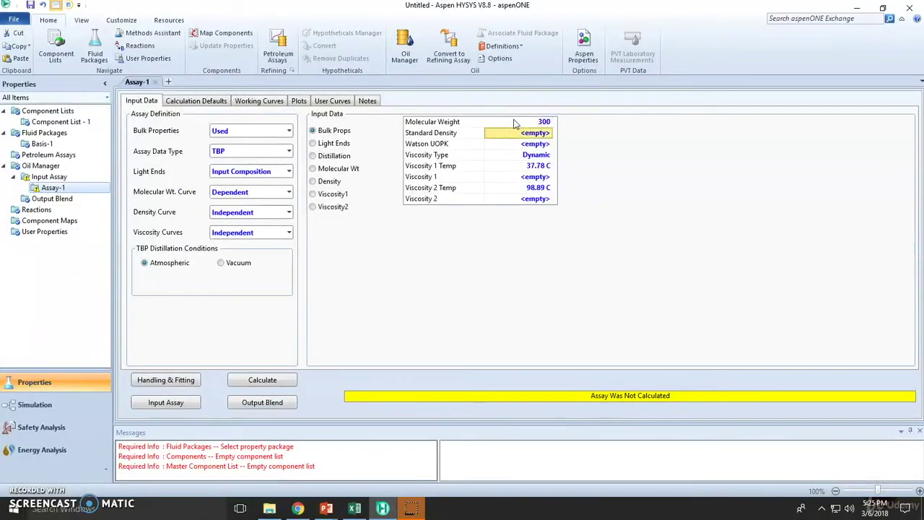
key(alt+Tab)
Step: Set the standard density to 48.75 in API_60 units
click(147, 183)
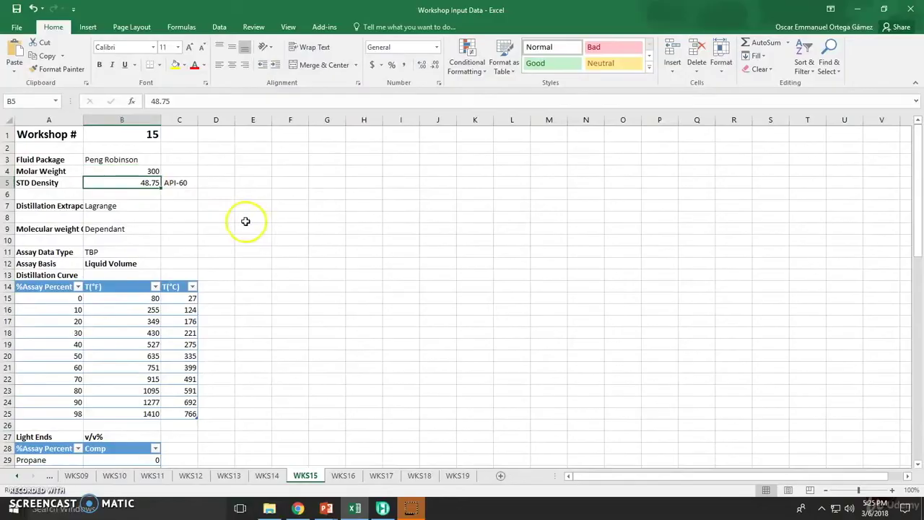
key(alt+Tab)
click(534, 134)
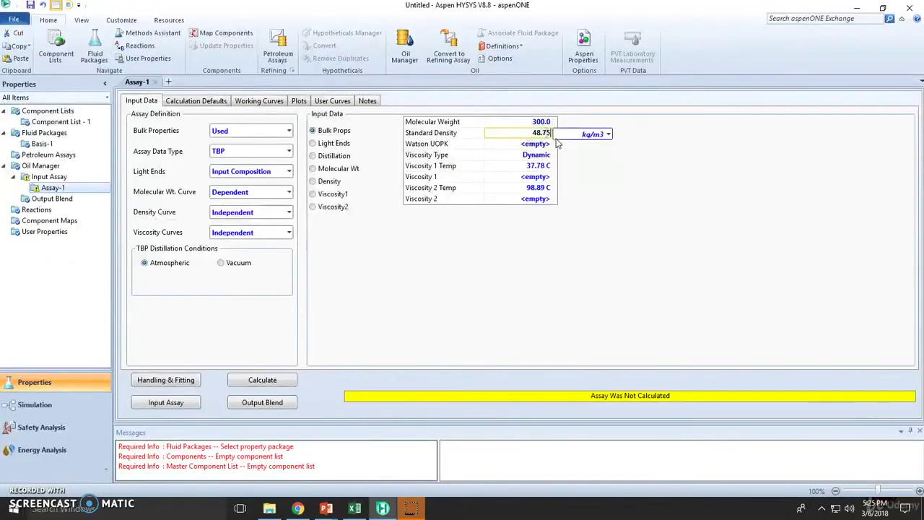
click(609, 135)
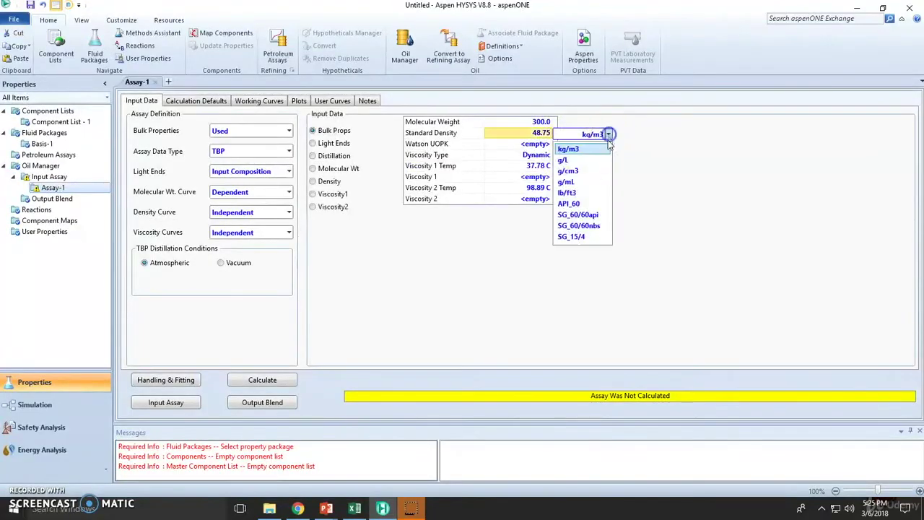
click(580, 207)
key(alt+Tab)
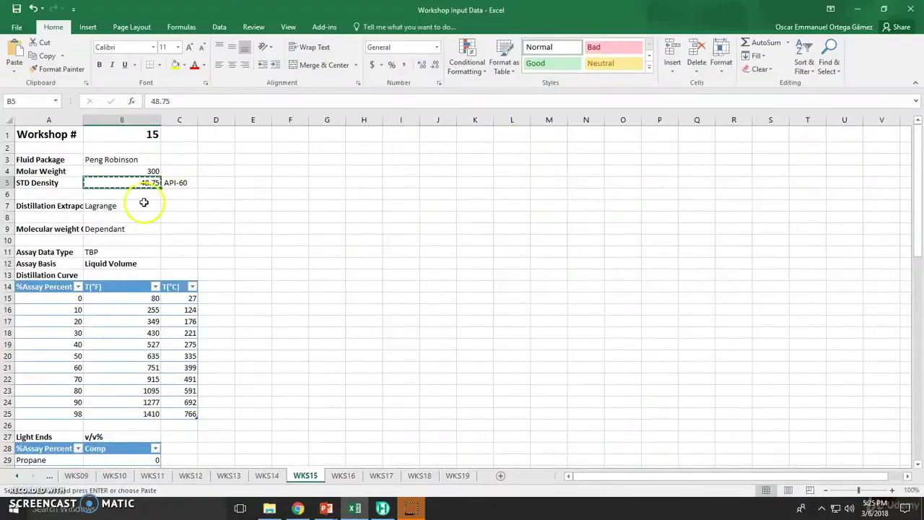
key(alt+Tab)
Step: Set the distillation extrapolation method to Lagrange in Calculation Defaults
click(197, 101)
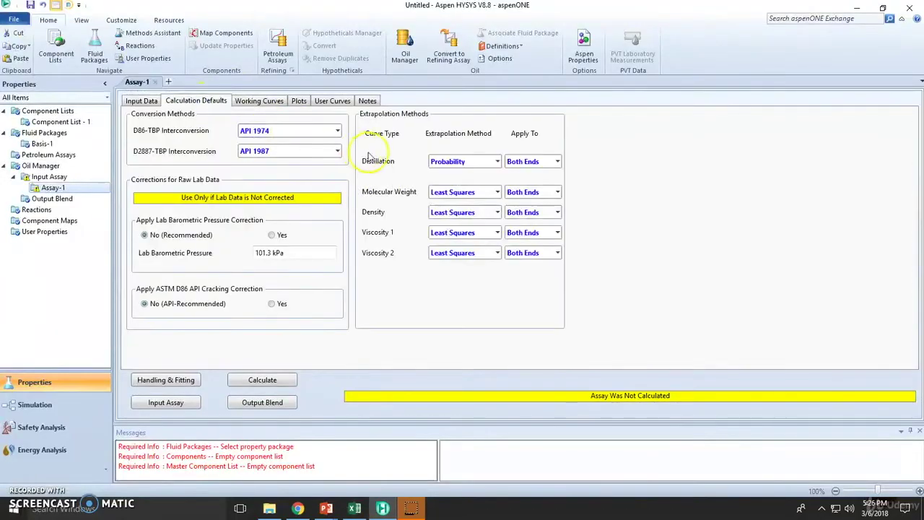
click(496, 161)
click(455, 187)
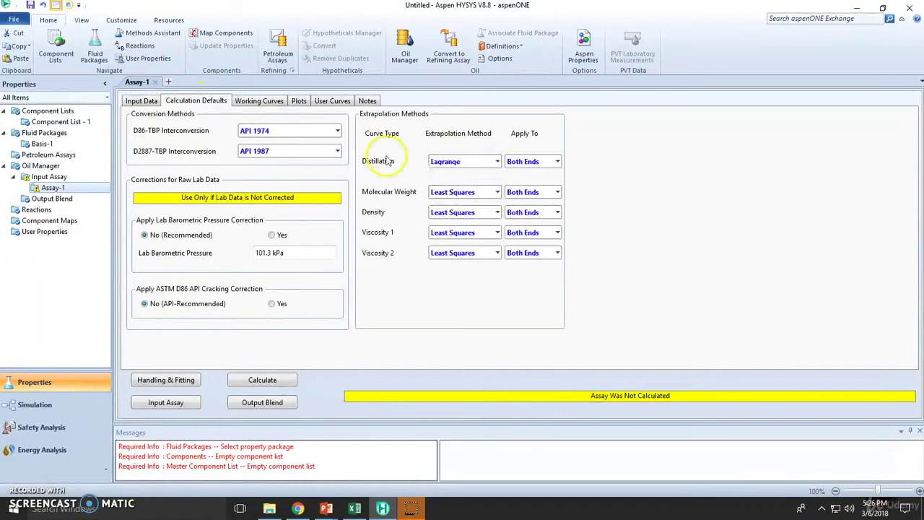
click(141, 100)
key(alt+Tab)
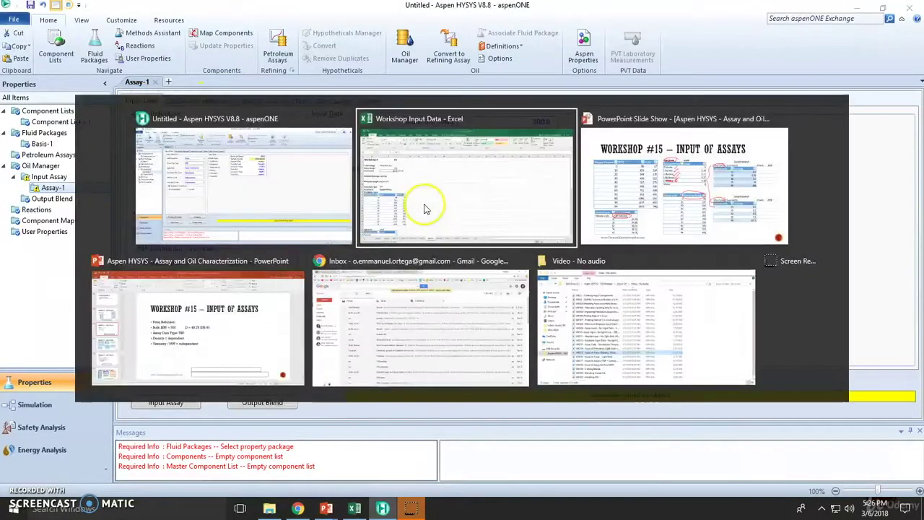
key(alt+Tab)
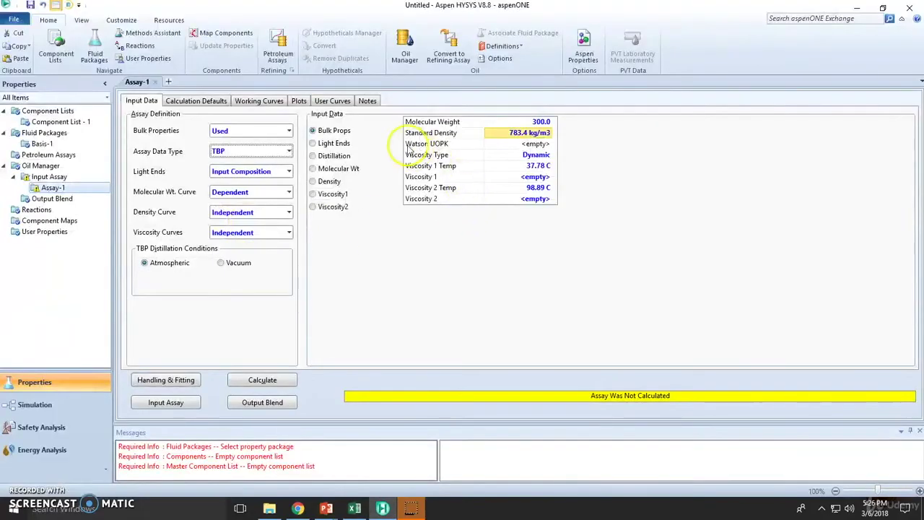
key(alt+Tab)
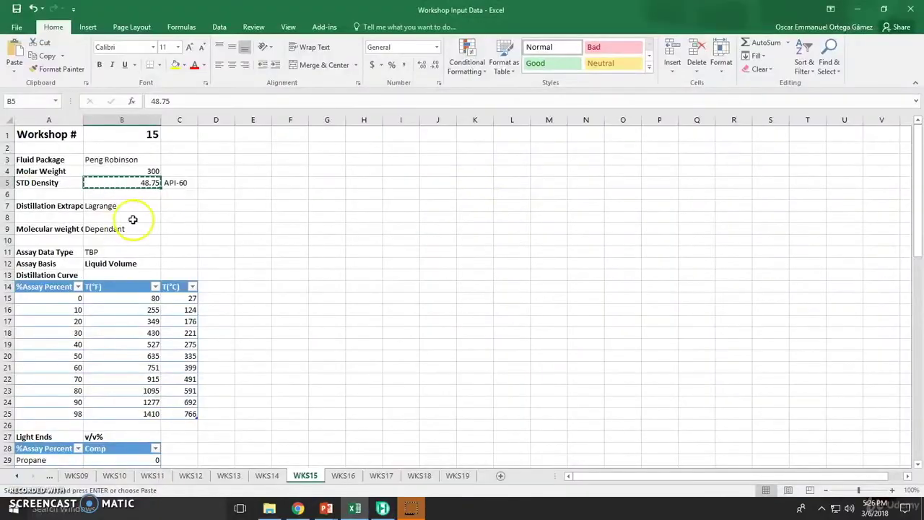
scroll(134, 221, down, 2)
key(alt+Tab)
Step: Paste the light ends compositions from Excel B29:B34, totalling 1.13
click(334, 143)
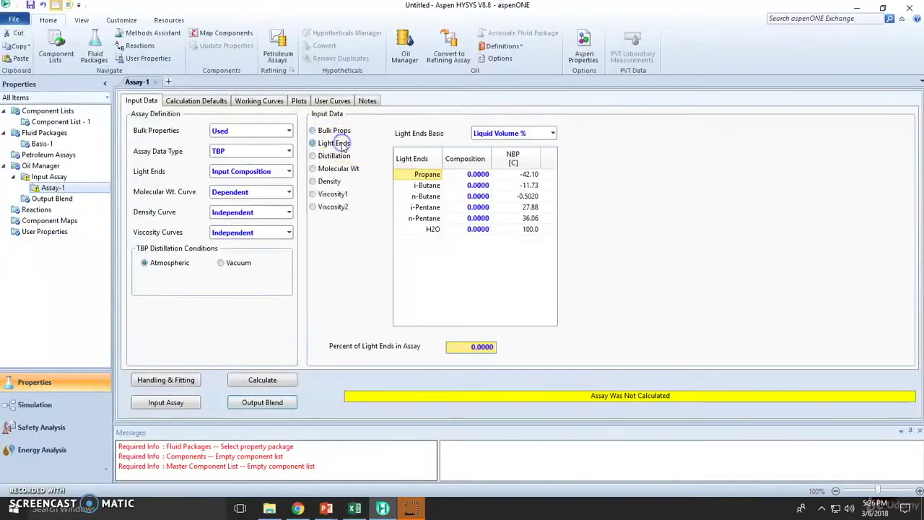
key(alt+Tab)
scroll(209, 264, down, 2)
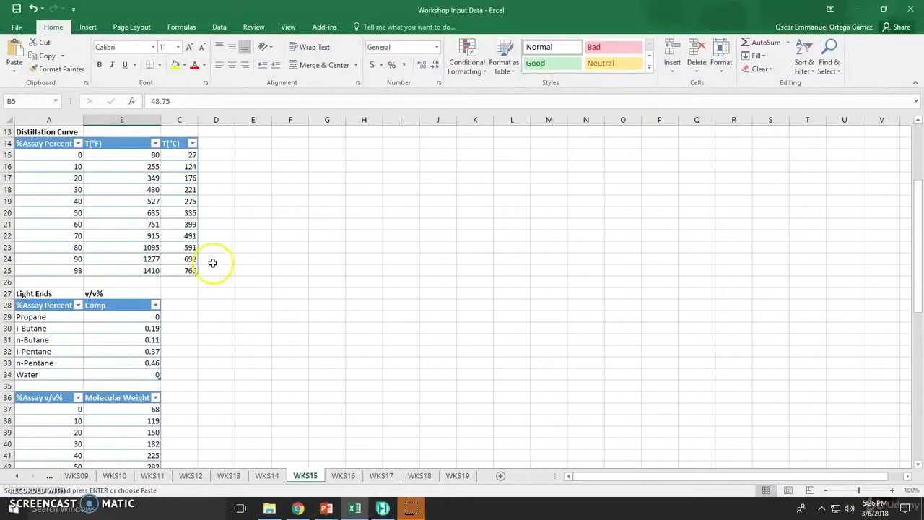
drag(120, 317, 122, 374)
key(ctrl+c)
click(94, 294)
key(alt+Tab)
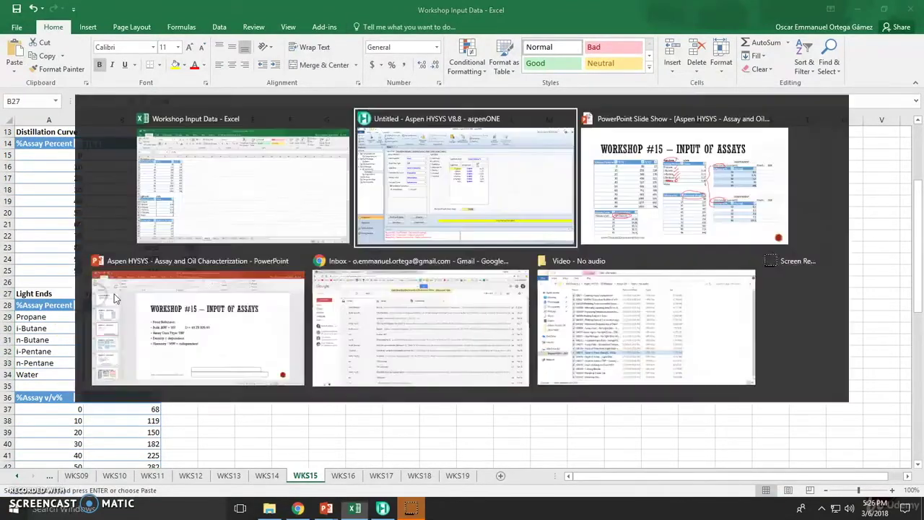
click(477, 174)
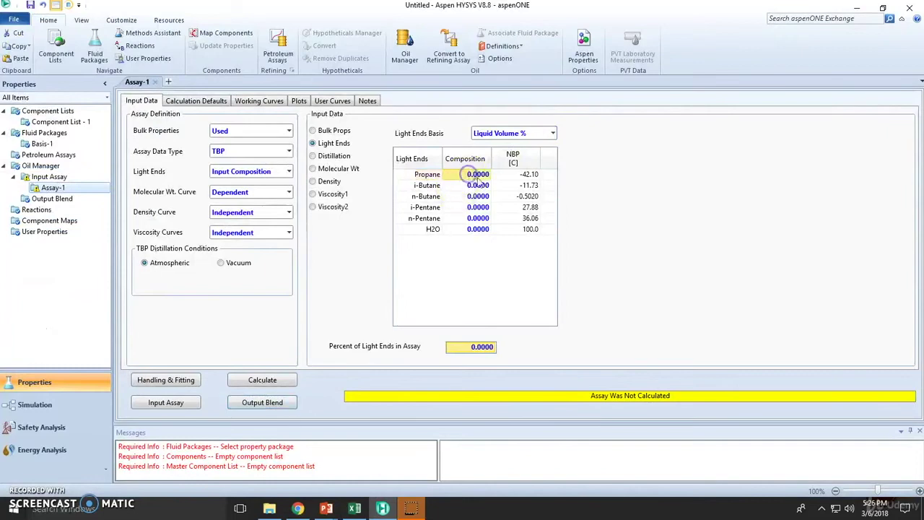
key(ctrl+v)
Step: Bring up the distillation input table and its assay basis choices
key(alt+Tab)
scroll(268, 281, down, 4)
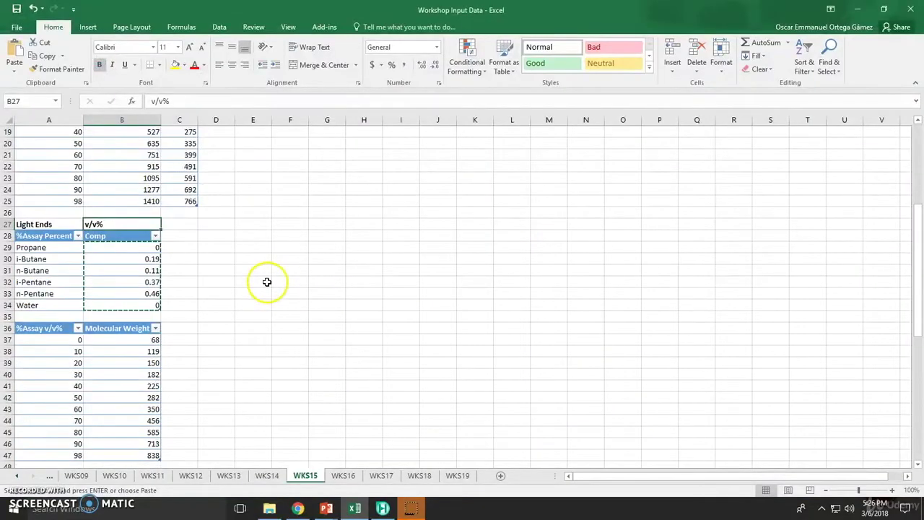
key(alt+Tab)
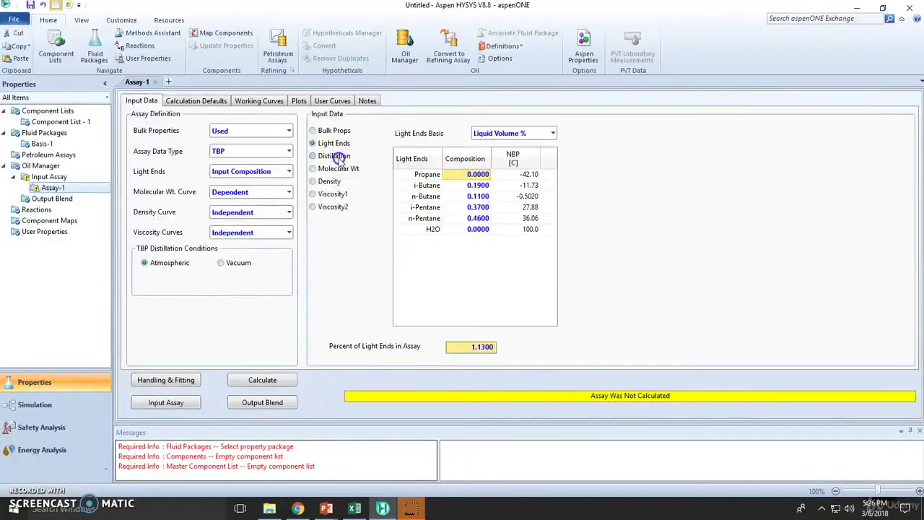
click(332, 156)
scroll(551, 130, up, 1)
click(553, 129)
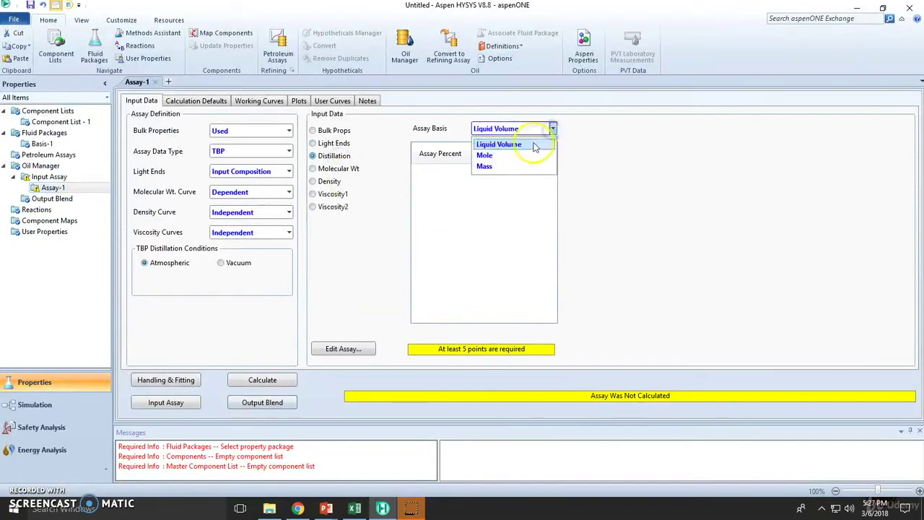
Step: Keep Liquid Volume basis and paste assay percents 0–98% from Excel A15:A25
click(526, 148)
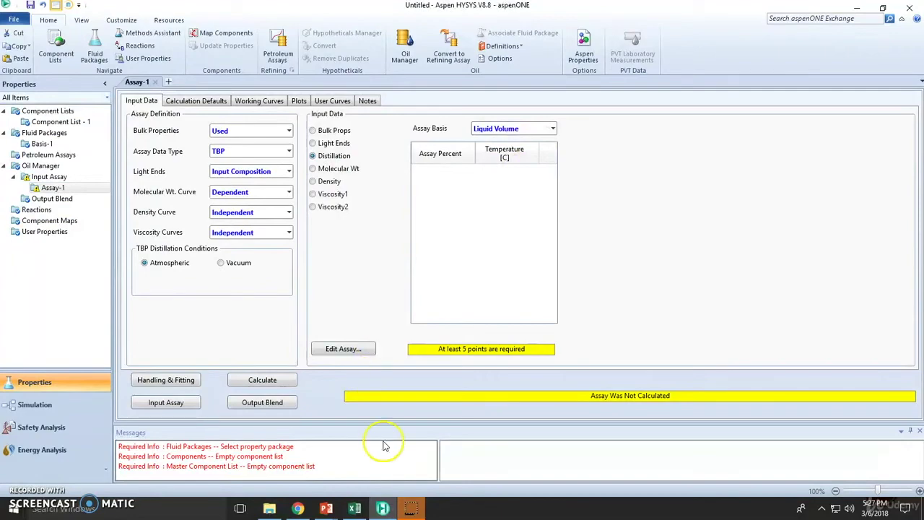
click(355, 508)
scroll(144, 260, up, 2)
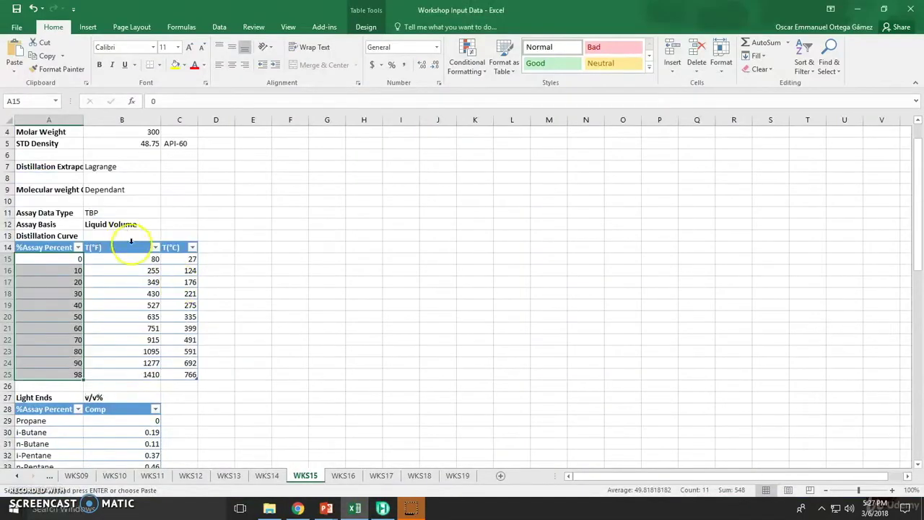
key(ctrl+c)
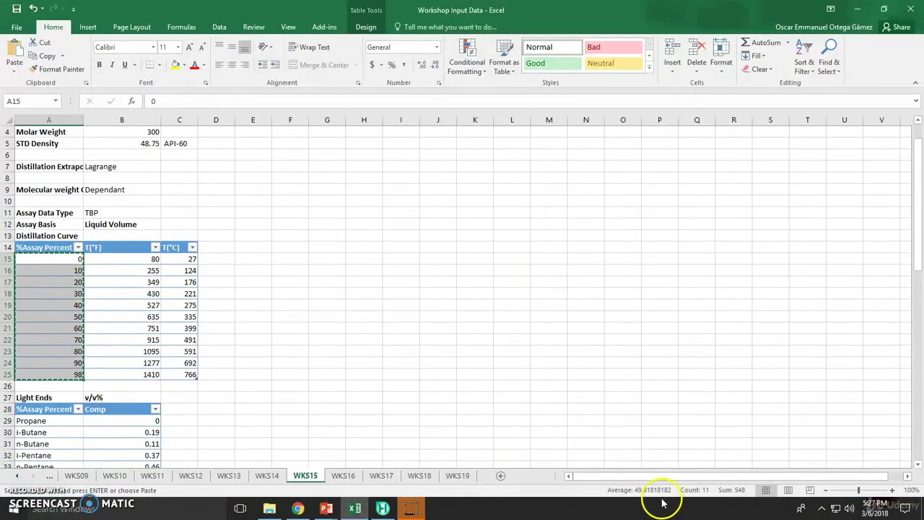
click(382, 508)
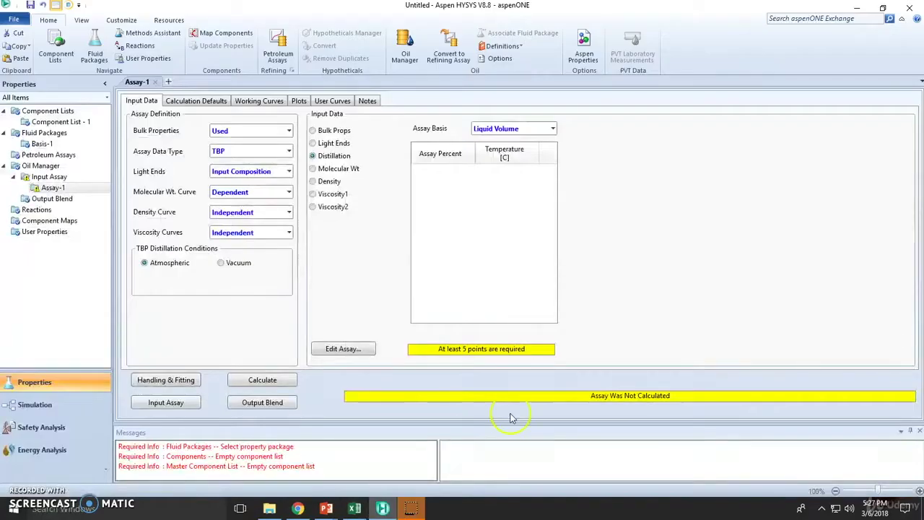
click(345, 350)
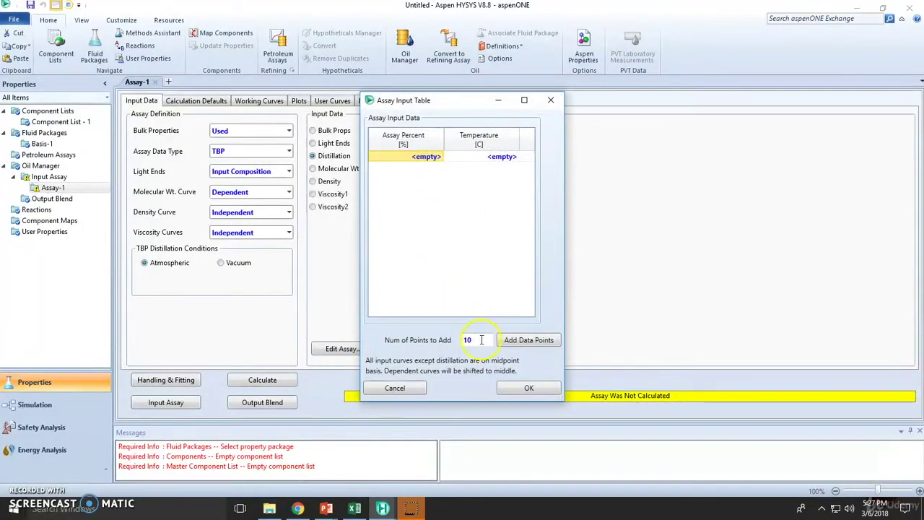
click(525, 346)
key(ctrl+v)
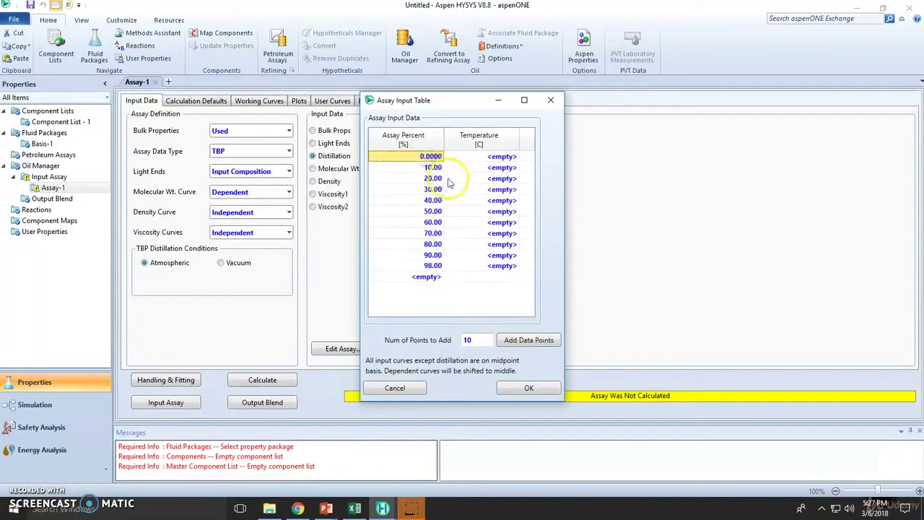
Step: Paste the TBP temperatures 27–766 °C from C15:C25 and accept the table
click(355, 509)
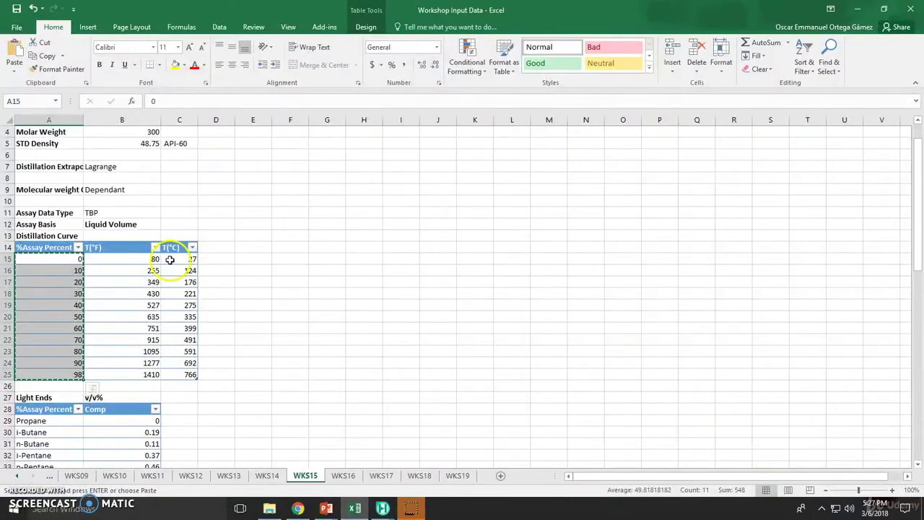
drag(176, 259, 176, 370)
key(ctrl+c)
key(alt+Tab)
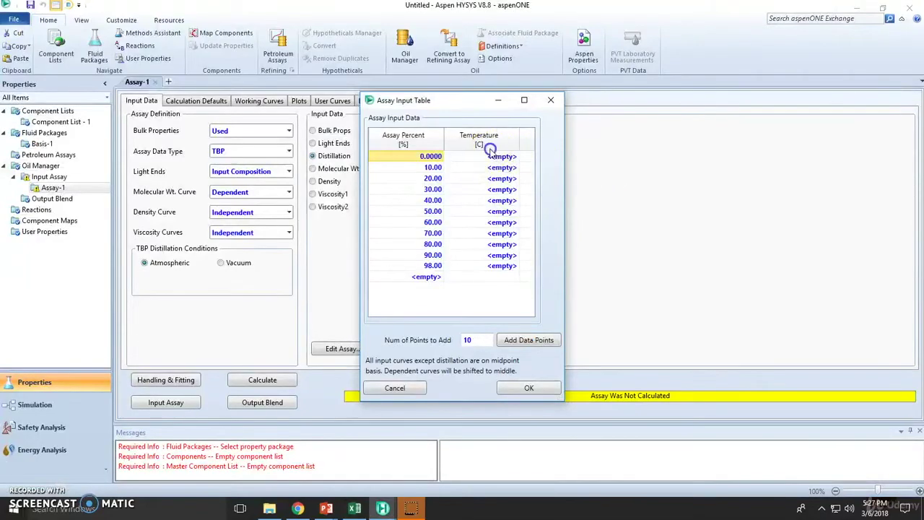
click(492, 156)
key(ctrl+v)
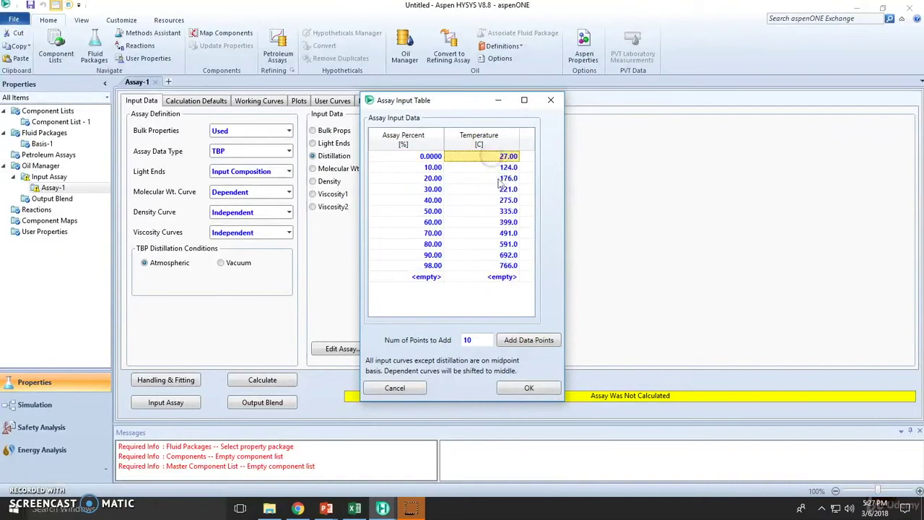
click(541, 392)
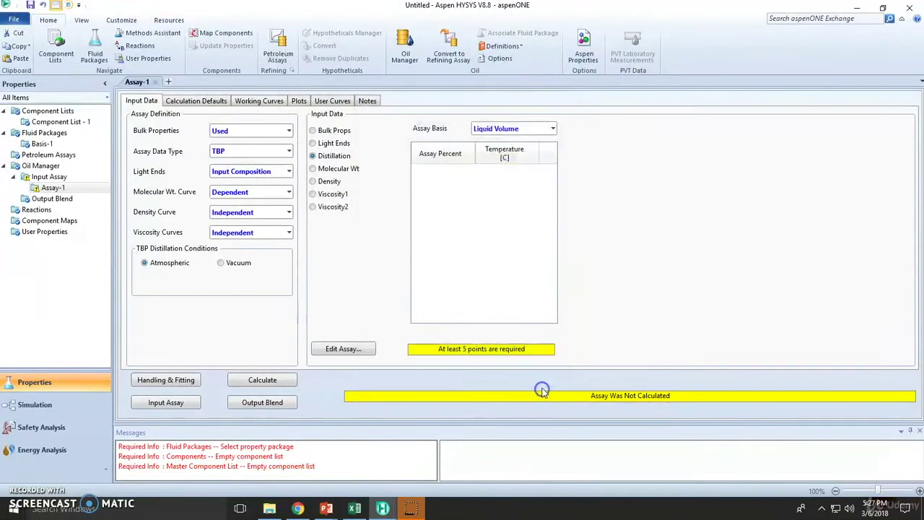
Step: Paste the molecular weight curve values 68 to 838 from Excel B37:B47
click(337, 170)
click(353, 508)
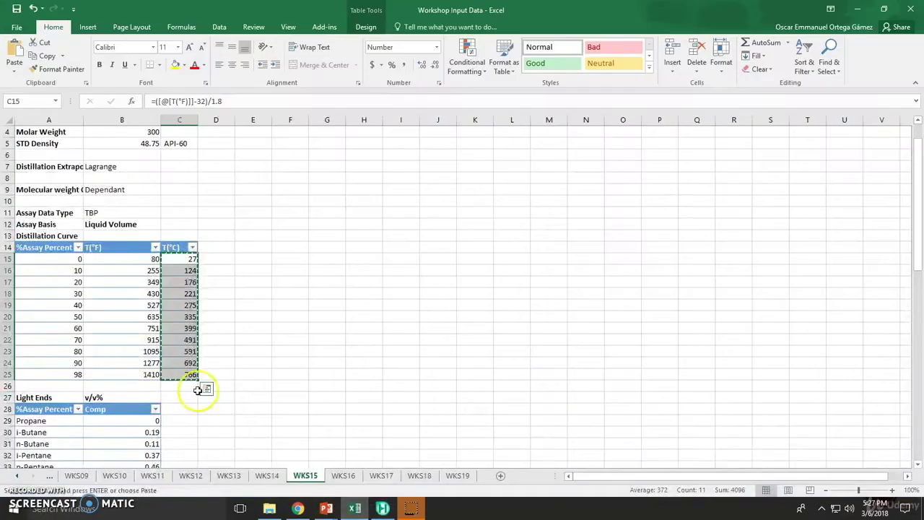
scroll(176, 340, down, 6)
scroll(108, 354, down, 3)
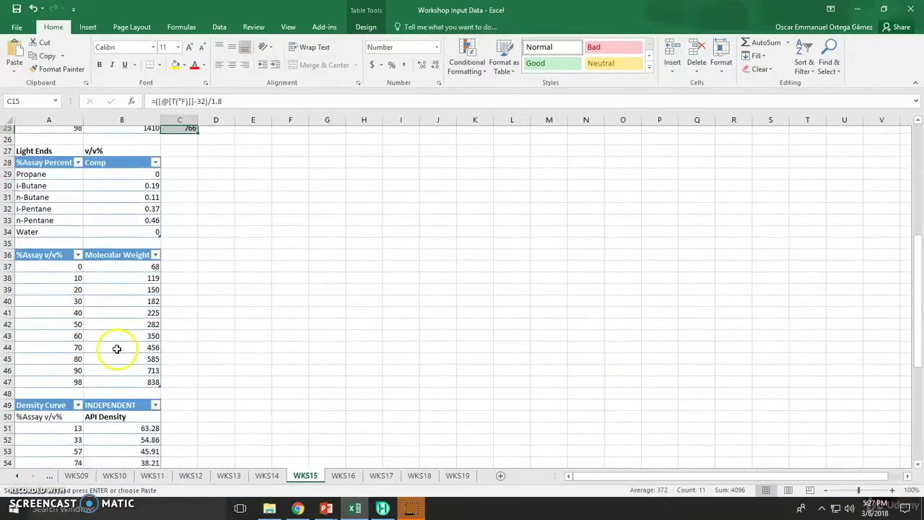
drag(157, 238, 138, 349)
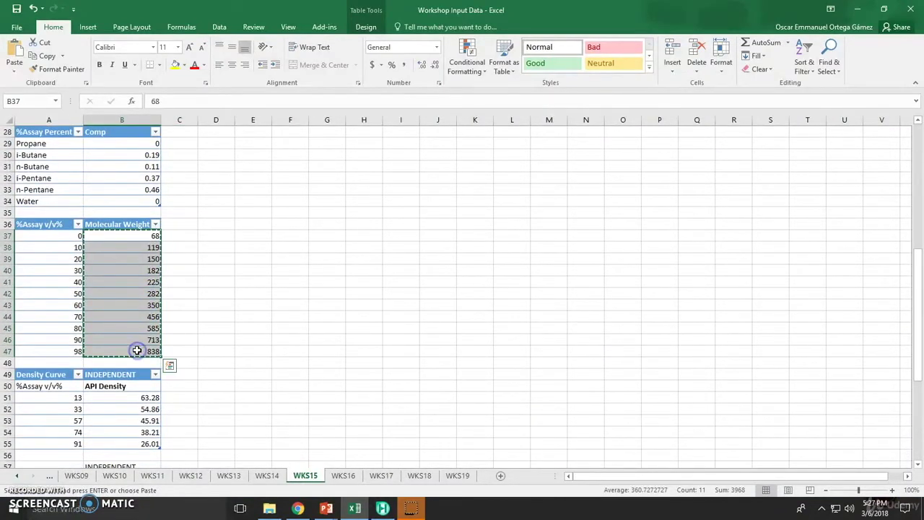
key(alt+Tab)
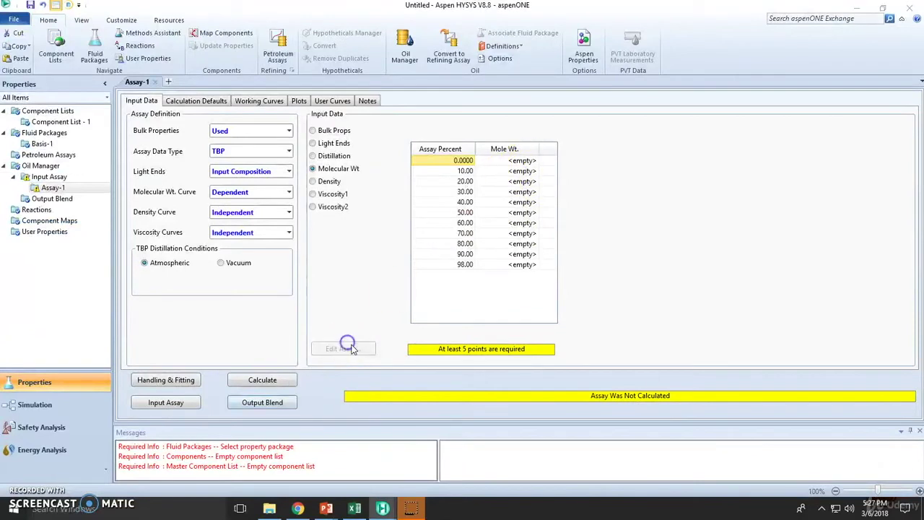
click(343, 349)
key(ctrl+v)
click(524, 388)
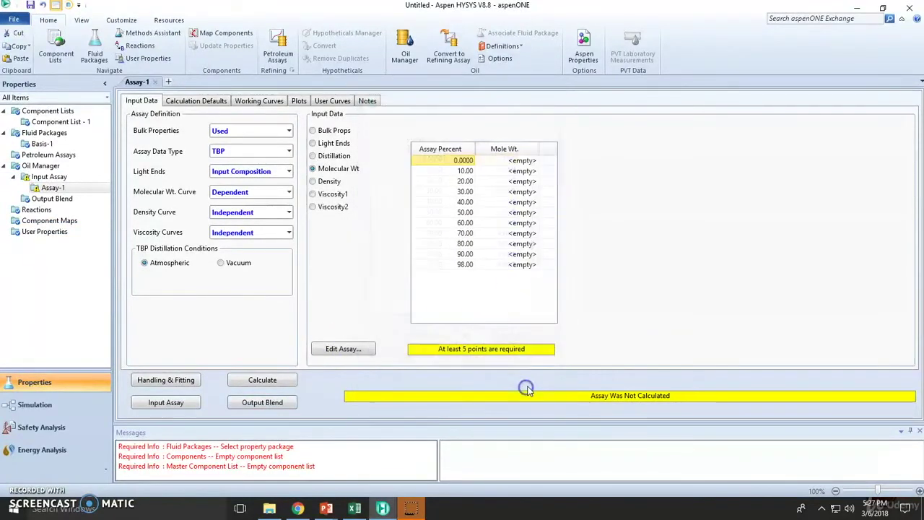
Step: Enter density assay percents 13, 33, 57, 74 and 91, dismissing the two-point warning
click(313, 182)
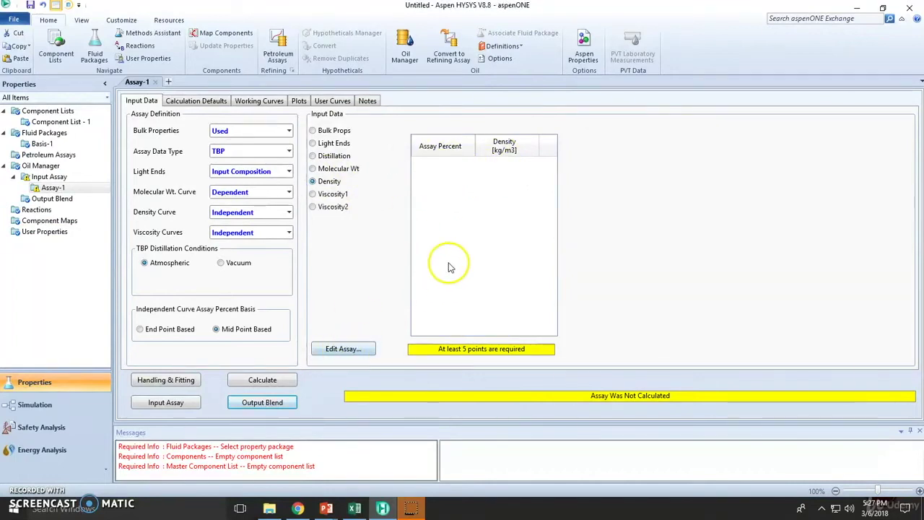
key(alt+Tab)
scroll(184, 302, down, 2)
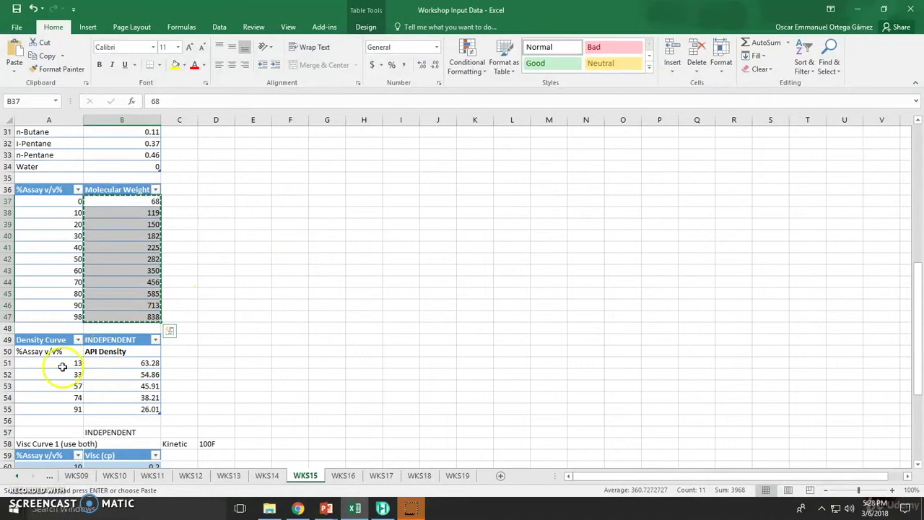
click(49, 363)
drag(49, 375, 65, 408)
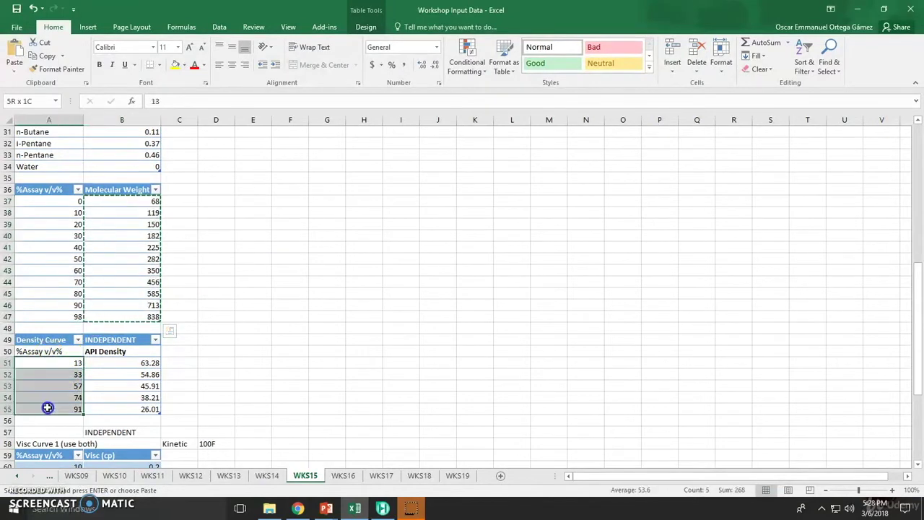
key(ctrl+c)
key(alt+Tab)
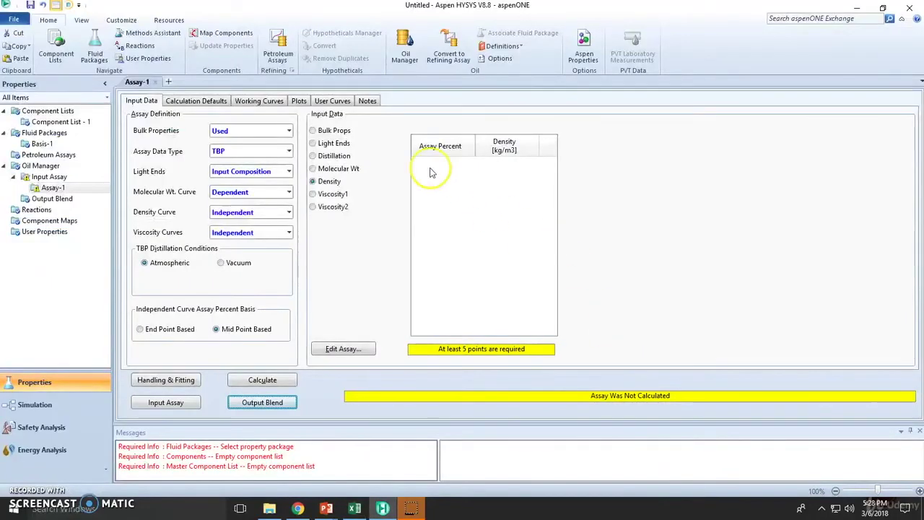
click(340, 350)
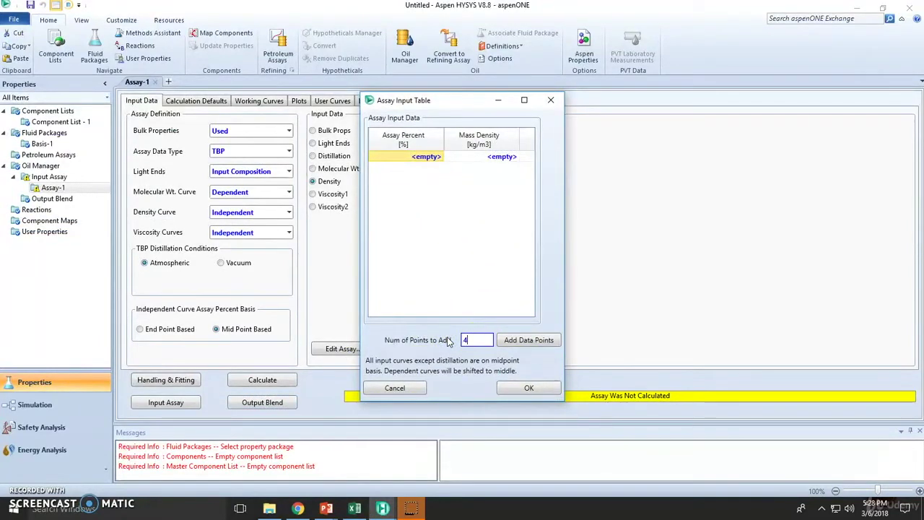
click(511, 343)
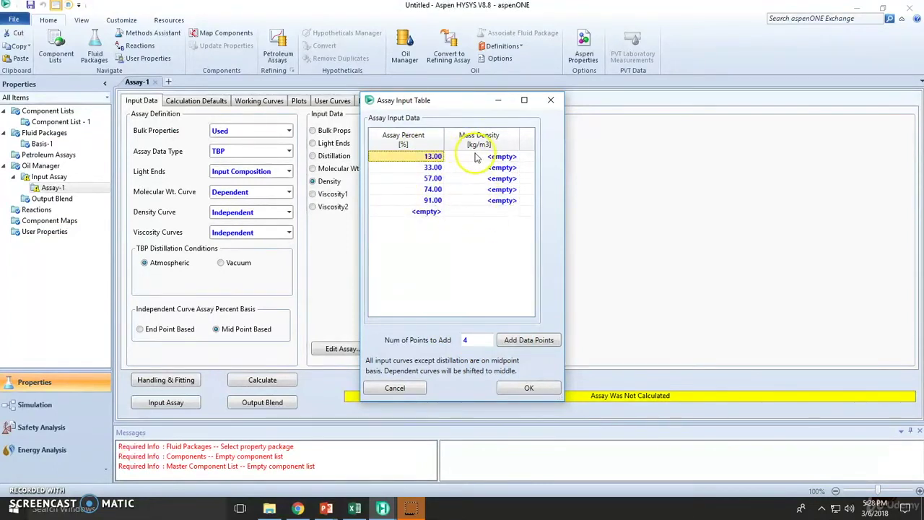
click(531, 389)
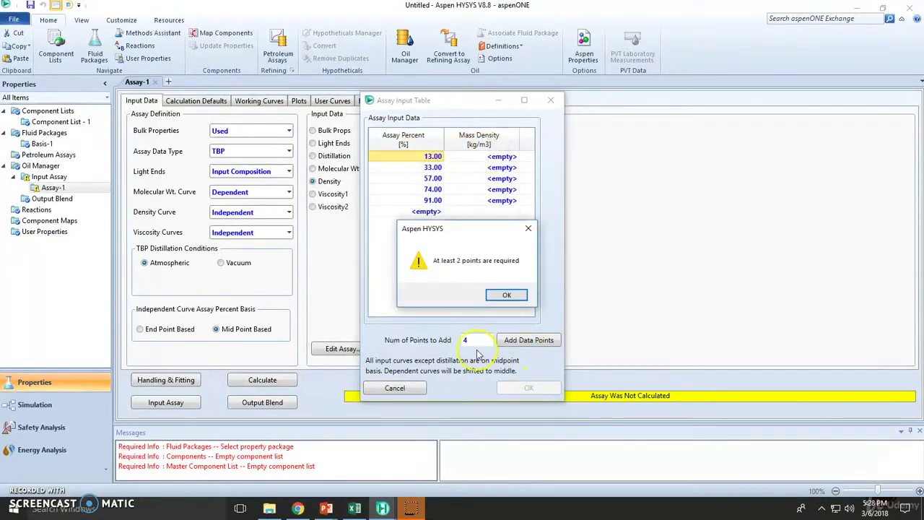
click(504, 296)
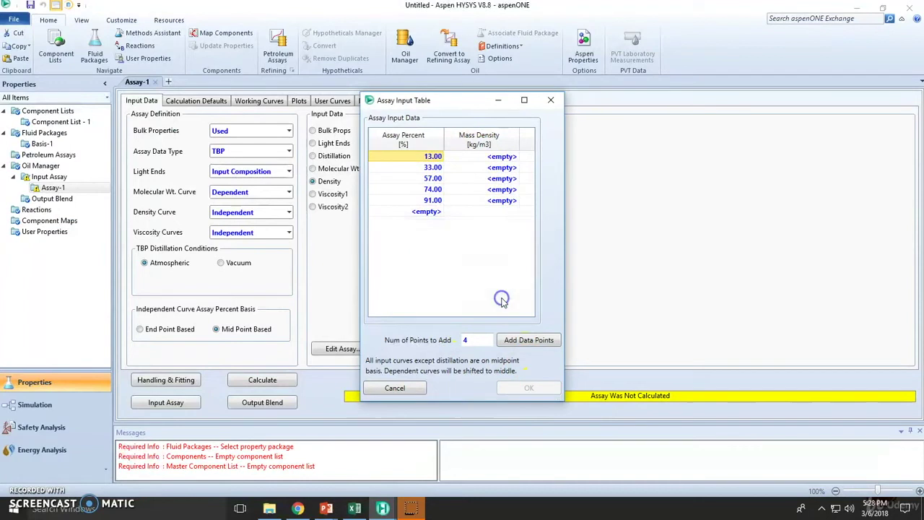
Step: Discard the unfinished density table and move to the Simulation environment
click(404, 388)
click(44, 405)
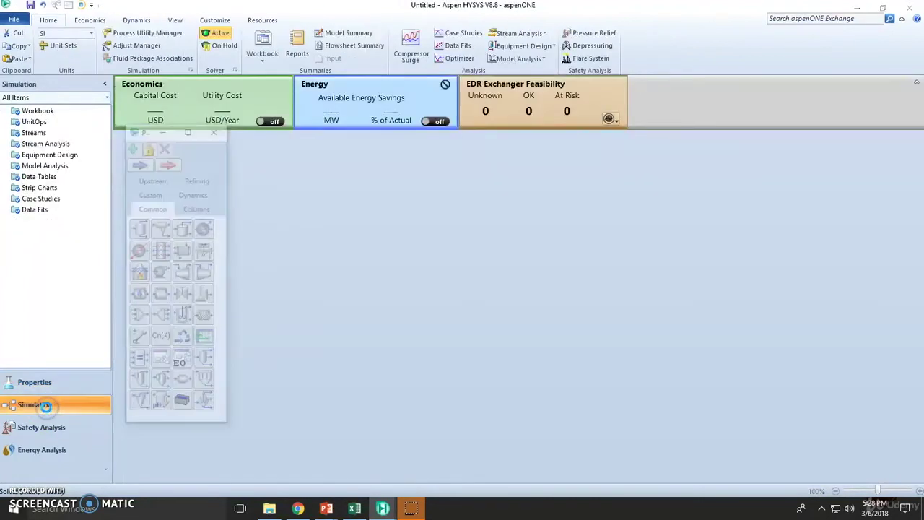
click(214, 129)
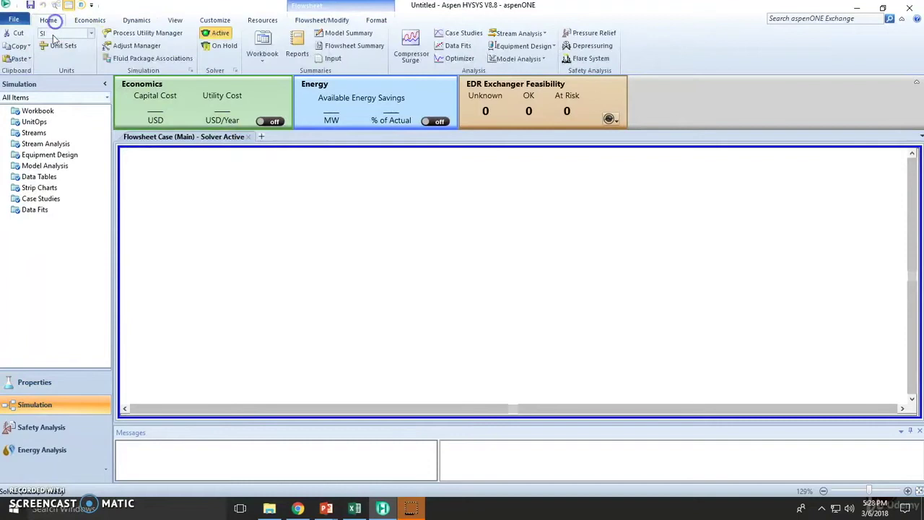
click(90, 36)
click(52, 63)
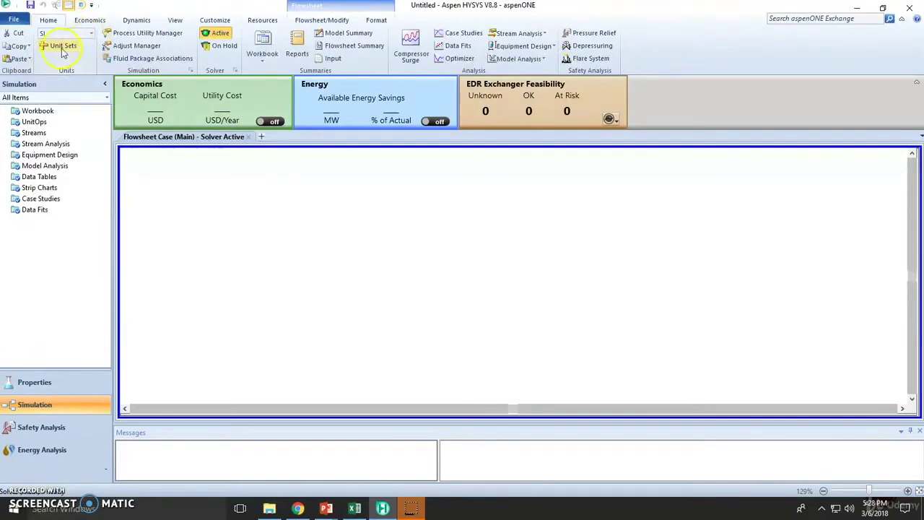
Step: Change the NewUser unit set's Mass Density display unit to API
click(62, 50)
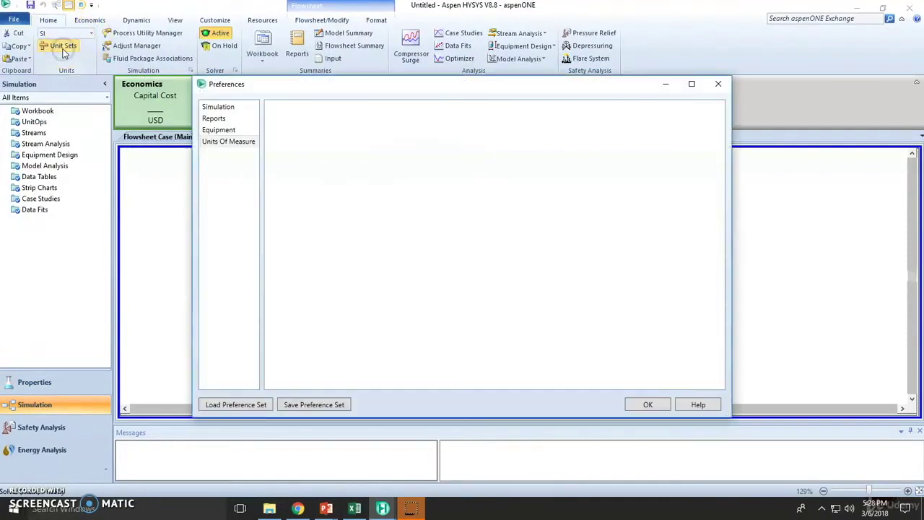
scroll(380, 189, down, 20)
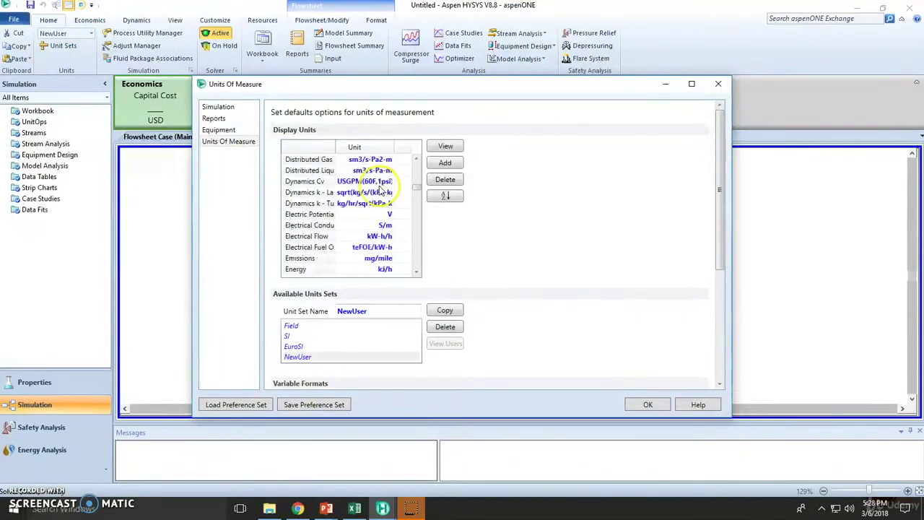
scroll(385, 208, down, 20)
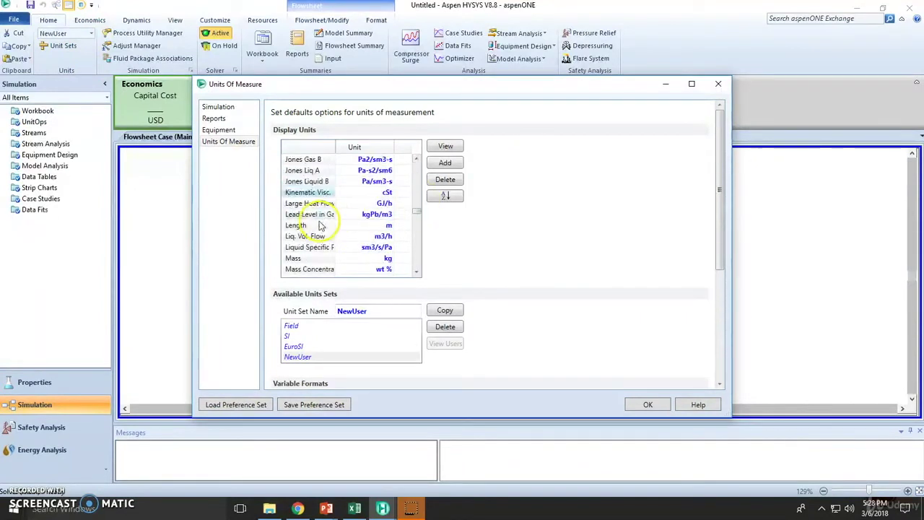
scroll(323, 210, up, 6)
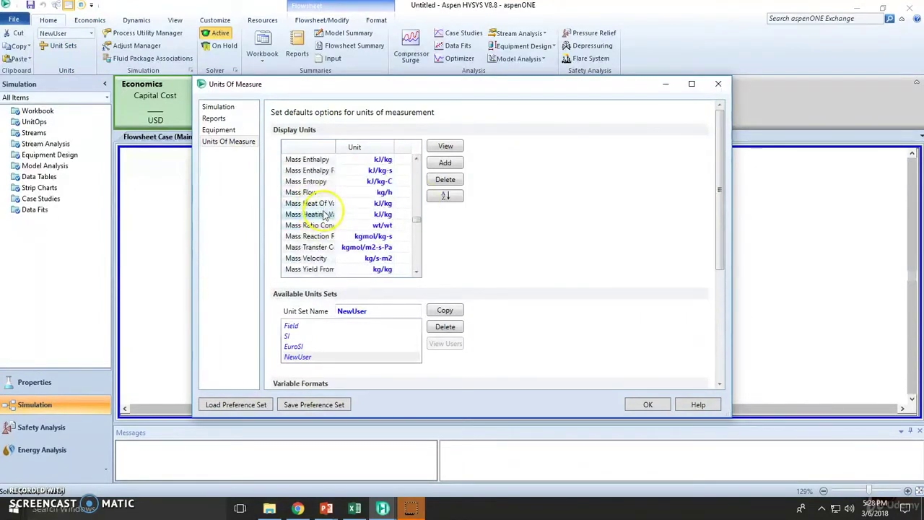
click(381, 170)
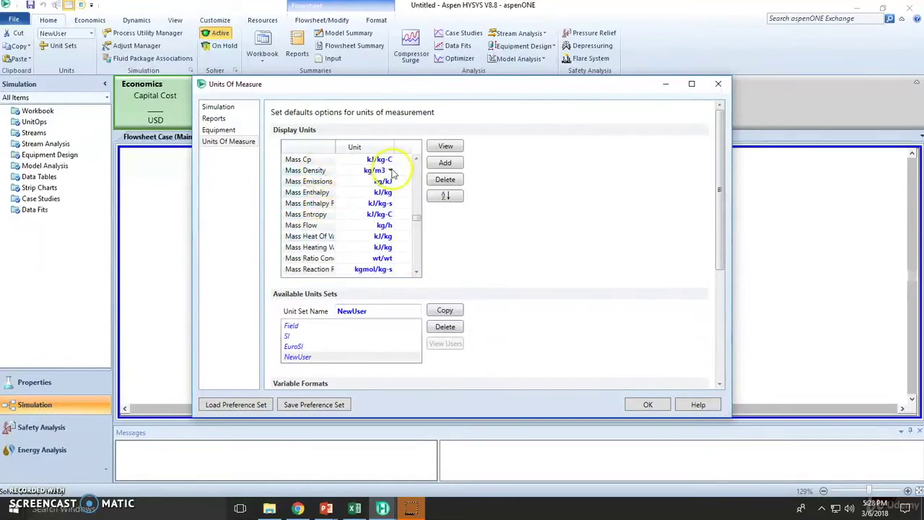
click(391, 171)
click(353, 244)
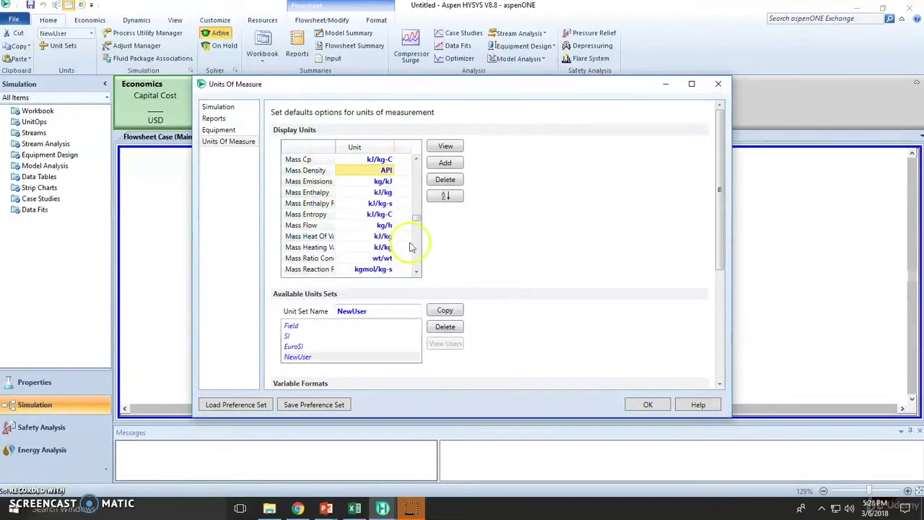
click(650, 406)
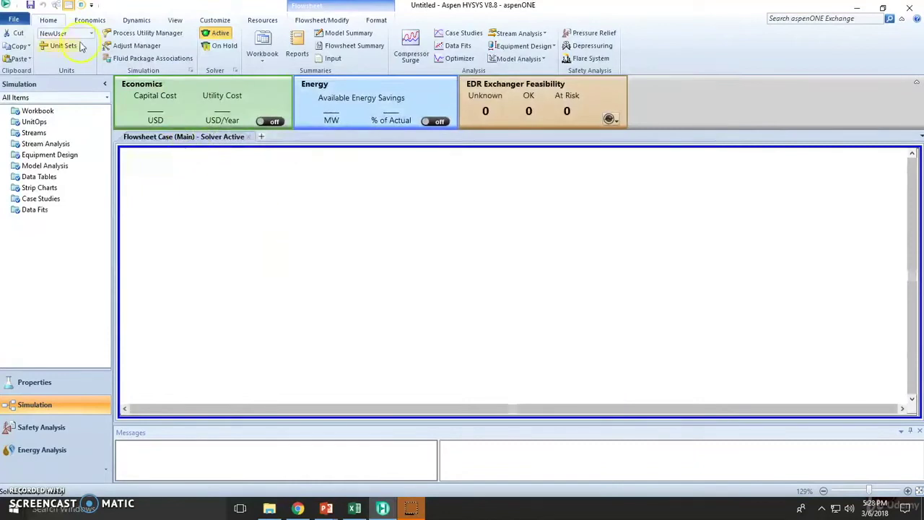
click(36, 383)
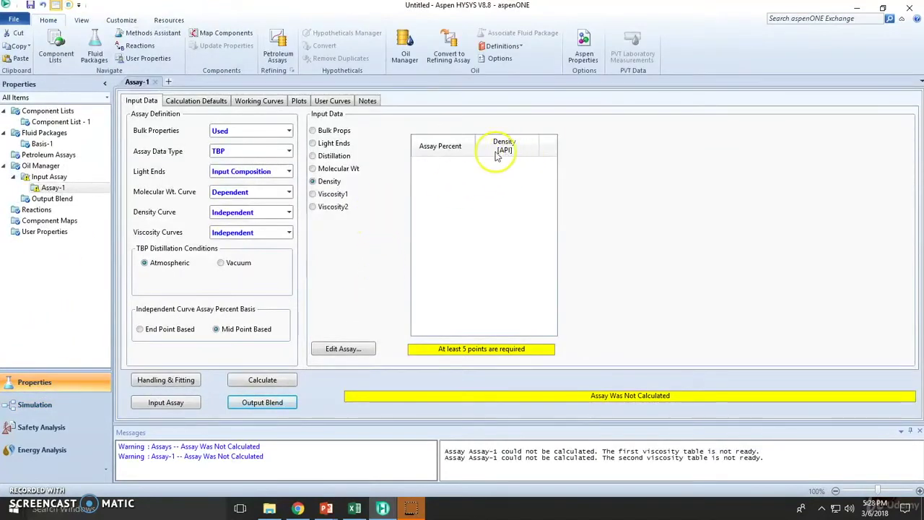
Step: Paste the five API density values (63.28 to 26.01) from Excel into the Mass Density column
click(344, 349)
click(529, 340)
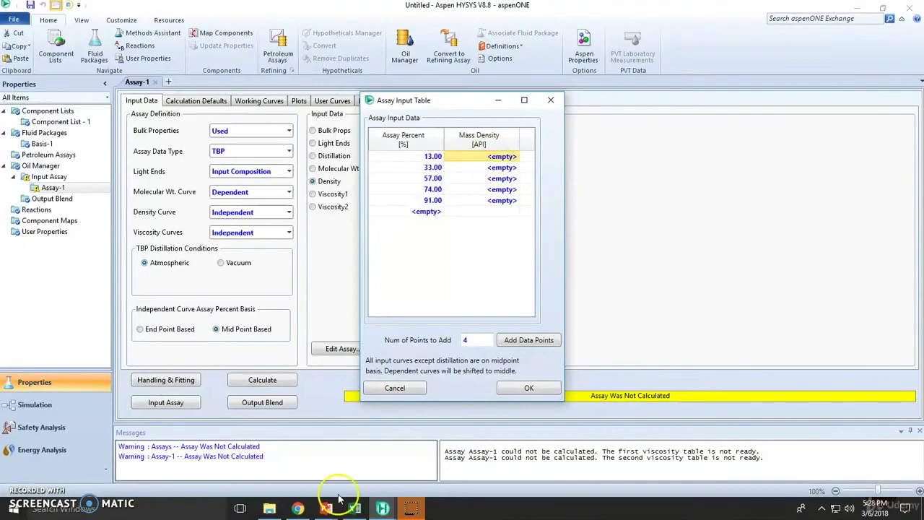
click(355, 508)
drag(130, 368, 149, 409)
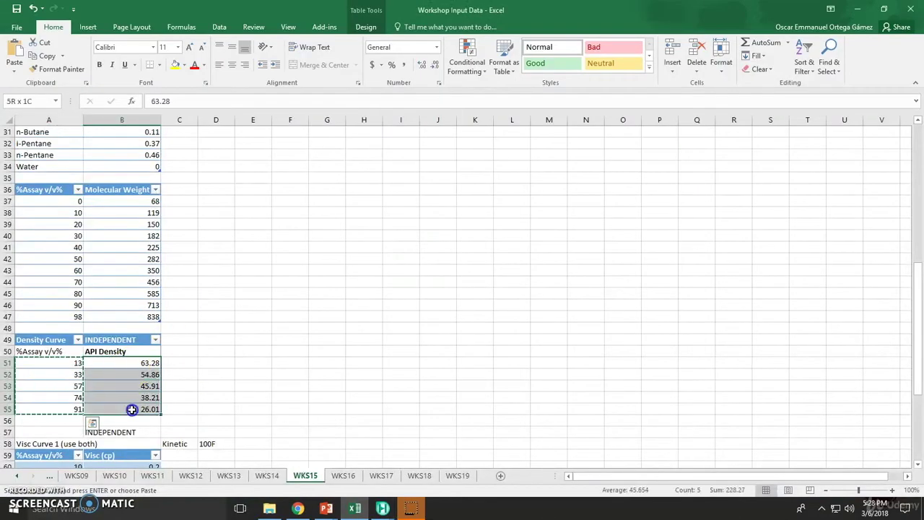
key(ctrl+c)
key(alt+Tab)
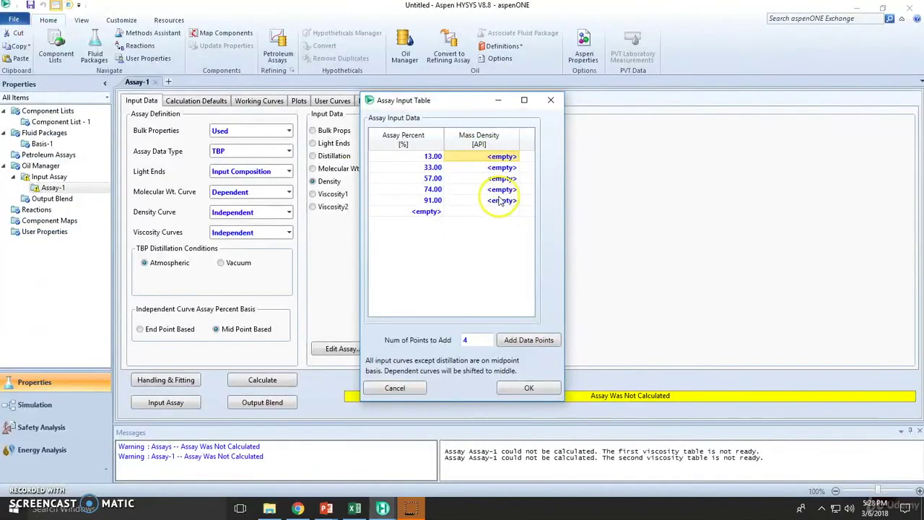
click(506, 156)
click(505, 178)
click(506, 156)
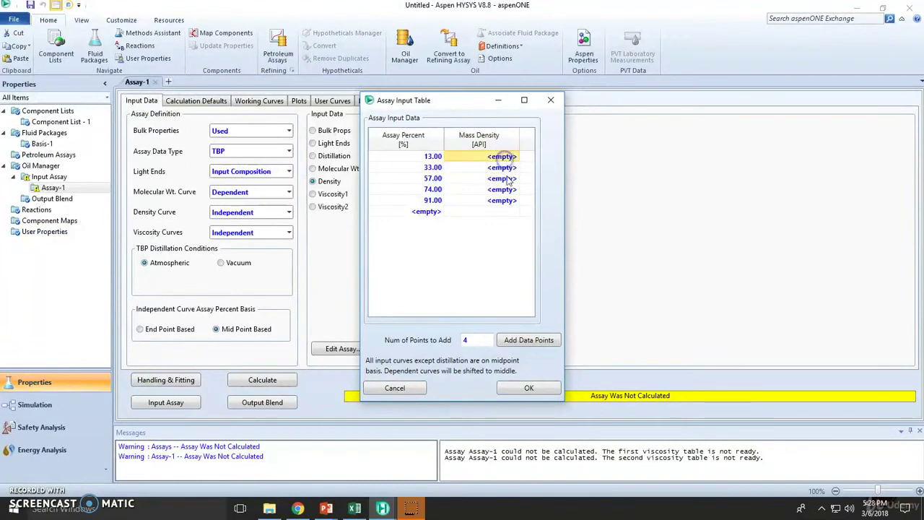
key(ctrl+v)
Step: Test an out-of-order density of 500 at 33%, dismiss the warning, and reselect that cell
click(506, 168)
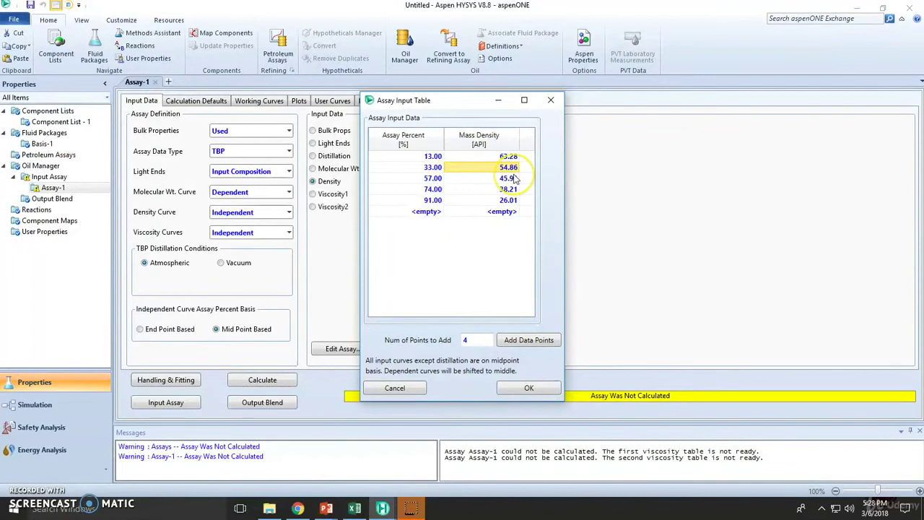
text(5)
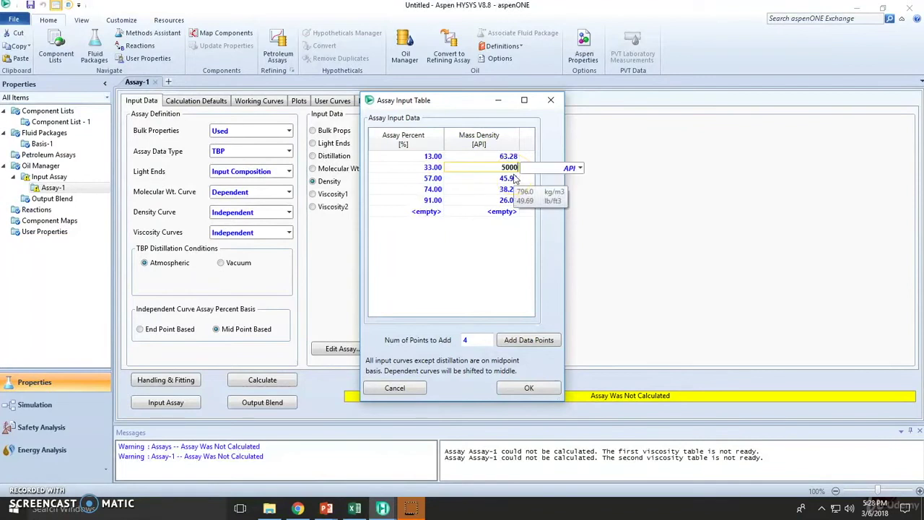
text(00)
key(Return)
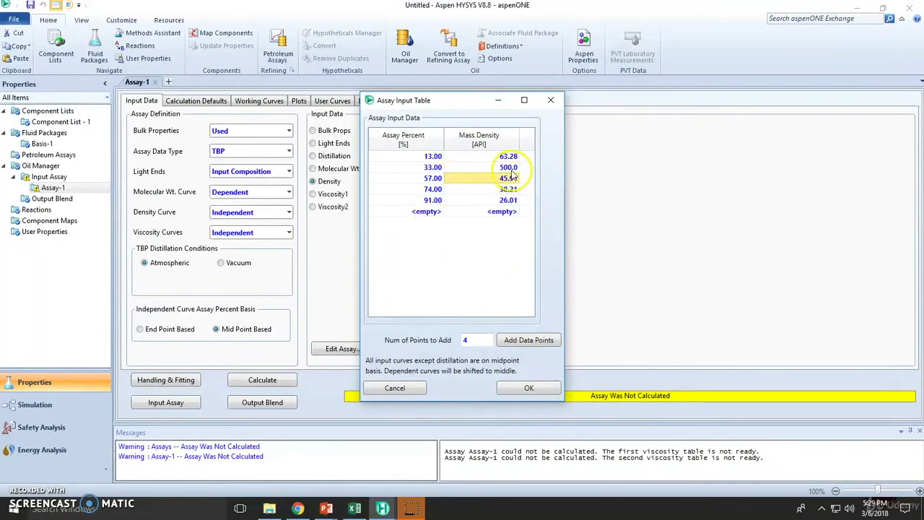
click(535, 394)
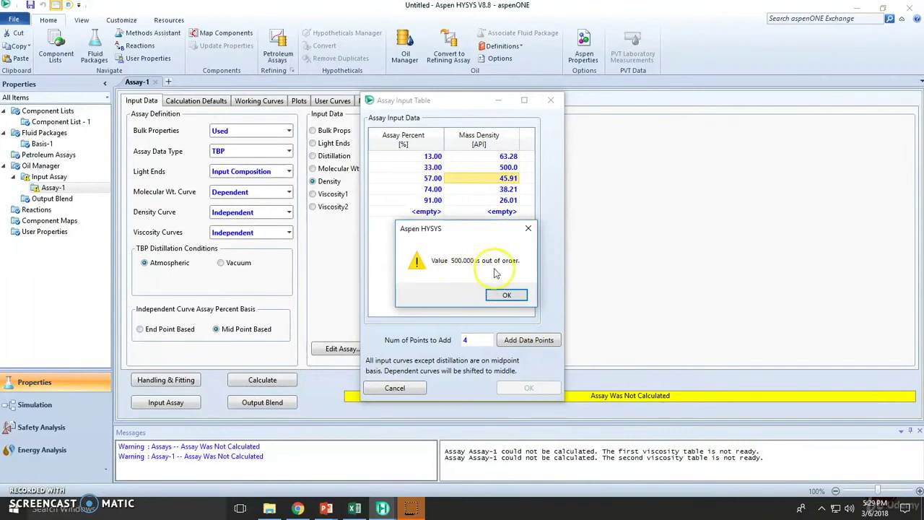
click(507, 296)
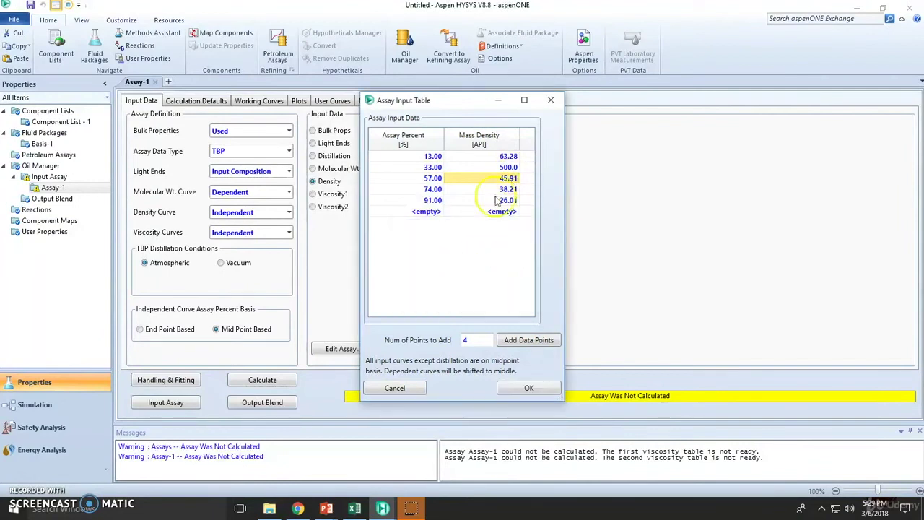
key(alt+Tab)
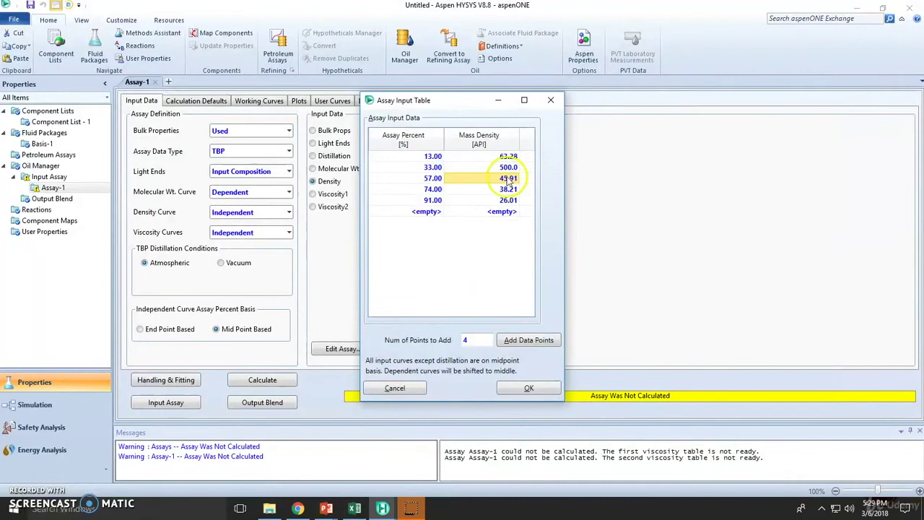
click(510, 157)
click(511, 166)
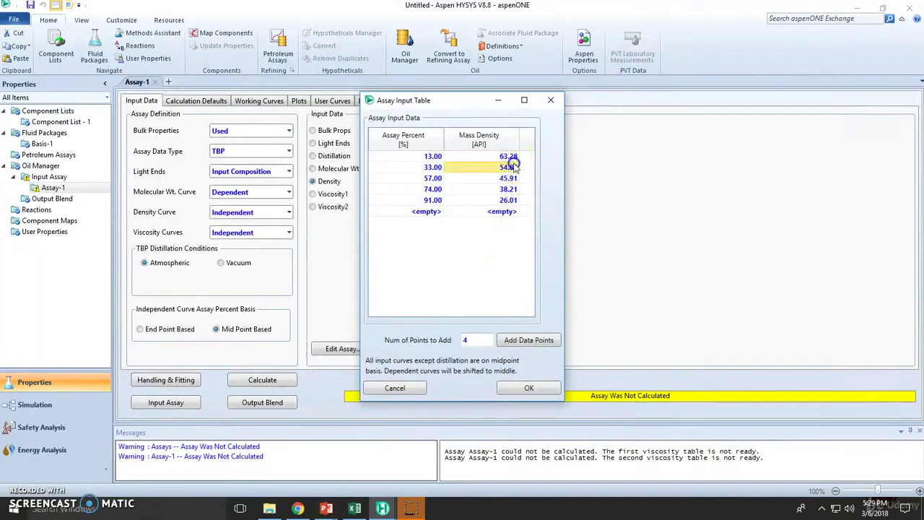
Step: Accept the density curve table and select the Viscosity1 curve
click(527, 388)
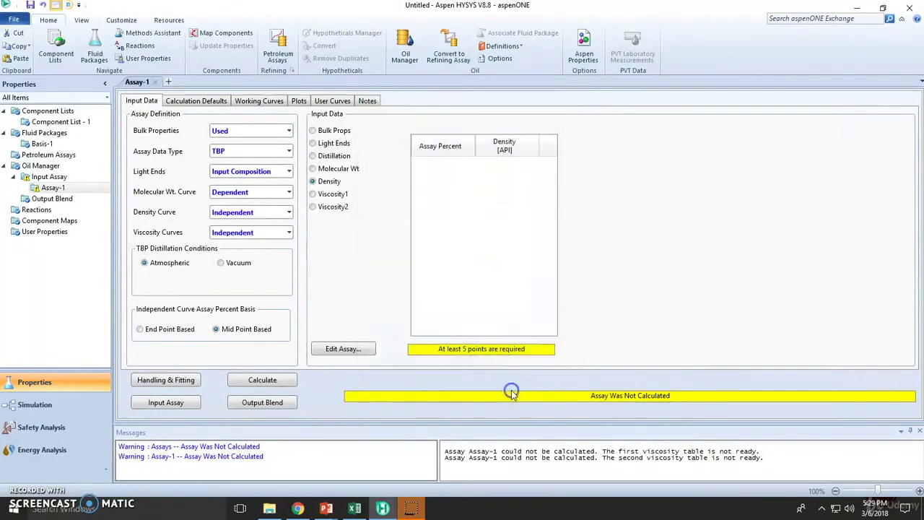
click(327, 195)
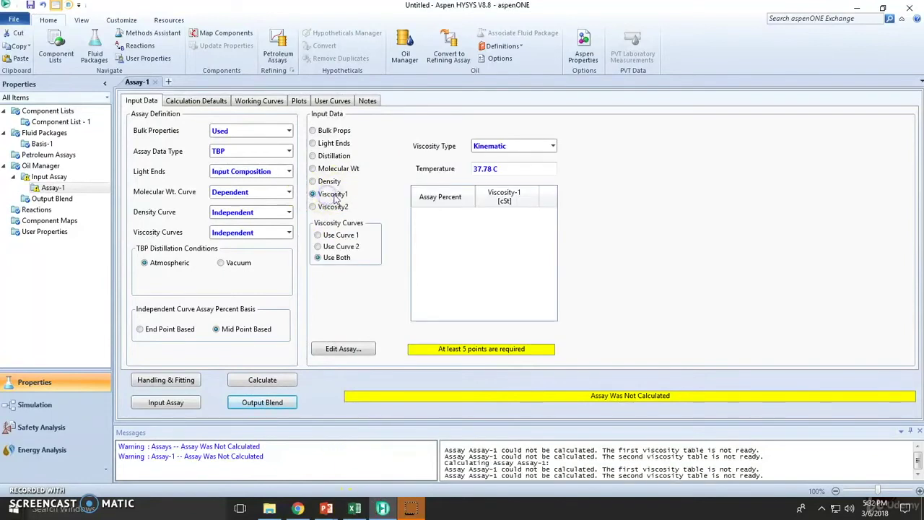
click(334, 200)
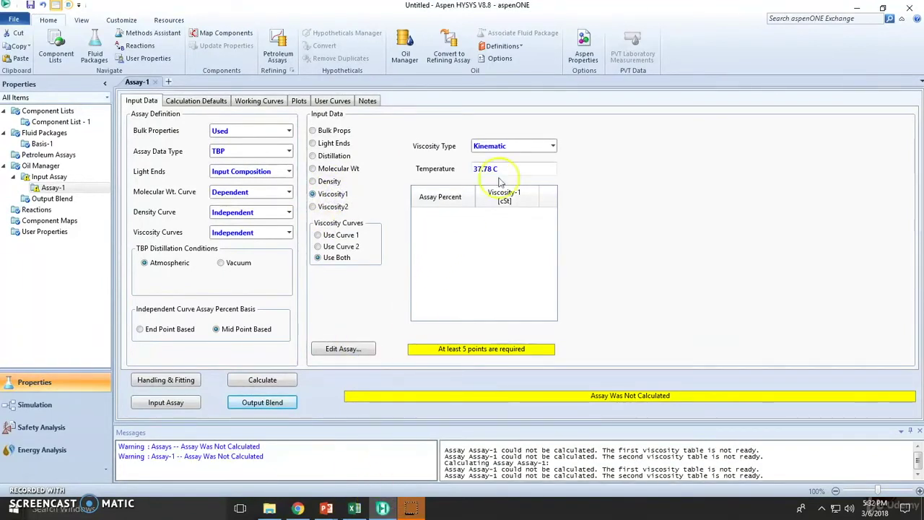
Step: Copy viscosity curve 1's assay percents 10 to 90 from the Excel workbook
click(354, 508)
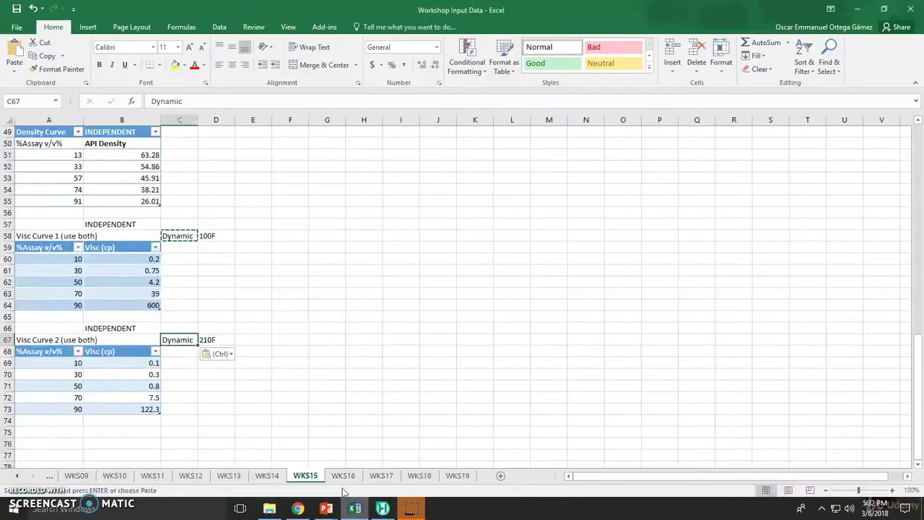
click(179, 238)
click(222, 278)
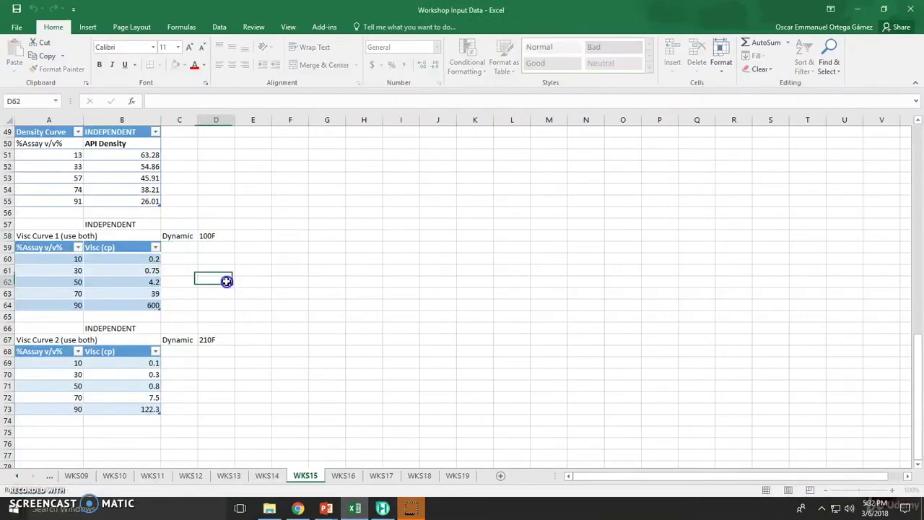
click(210, 236)
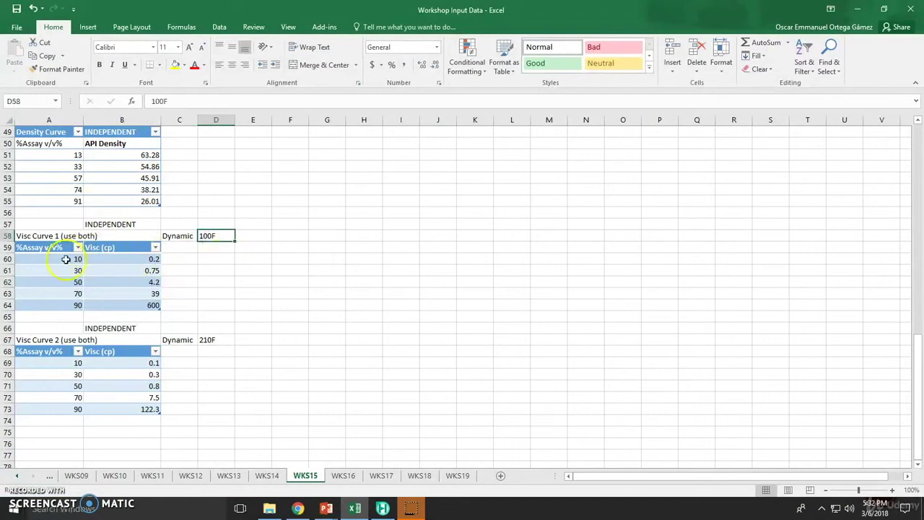
drag(58, 255, 60, 303)
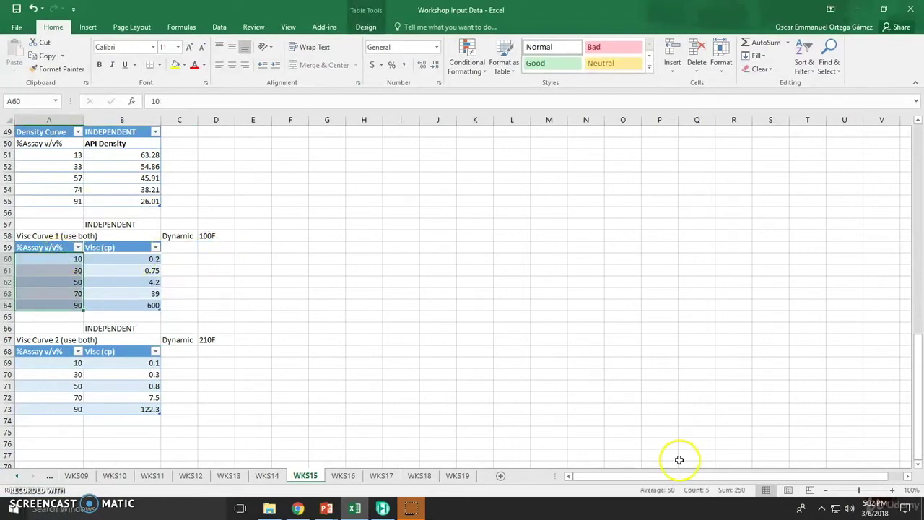
key(ctrl+c)
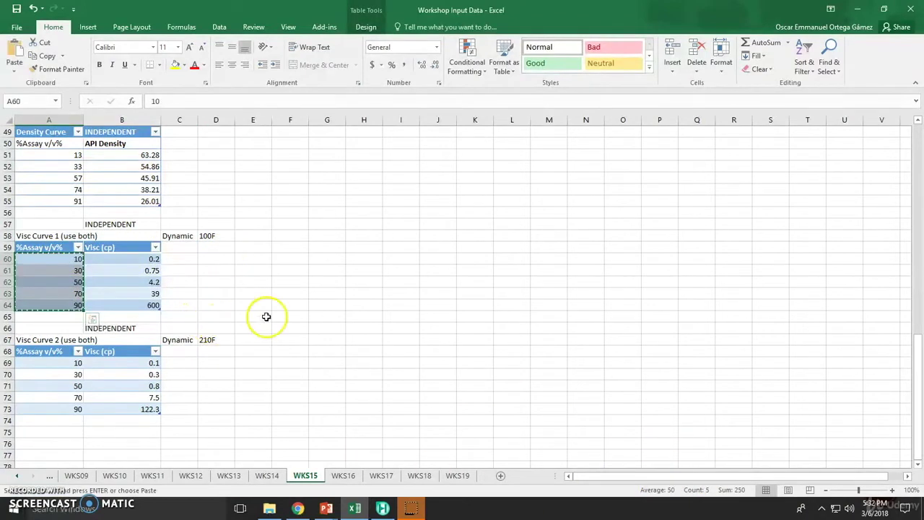
key(ctrl+q)
click(382, 509)
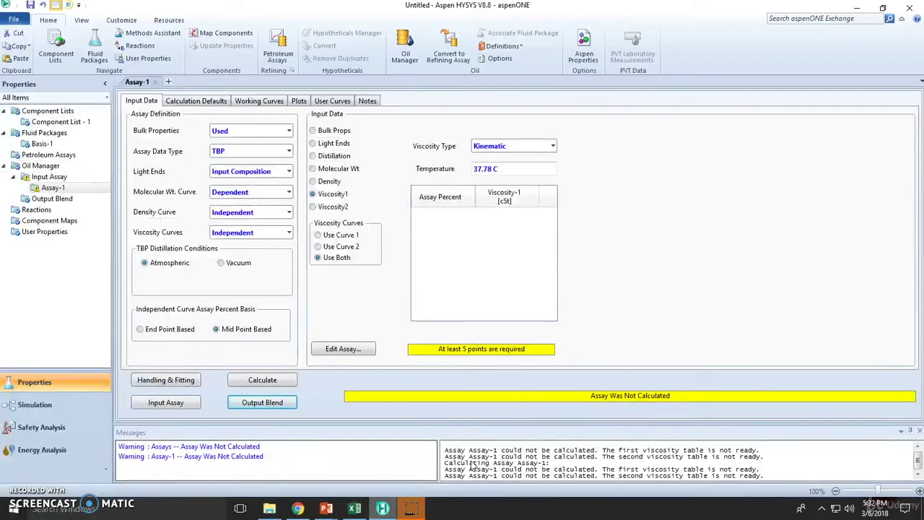
click(349, 234)
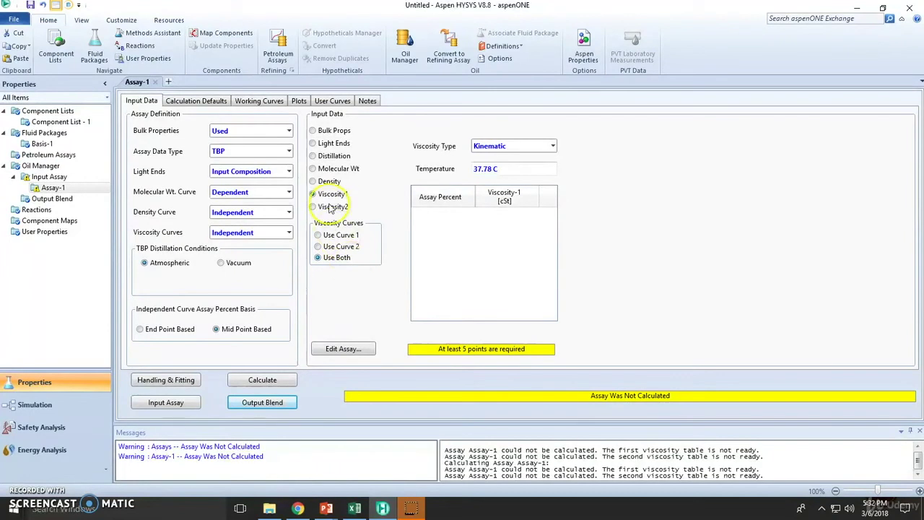
Step: Set Viscosity1 to dynamic viscosity and paste assay percents 10–90 into five table rows
click(553, 146)
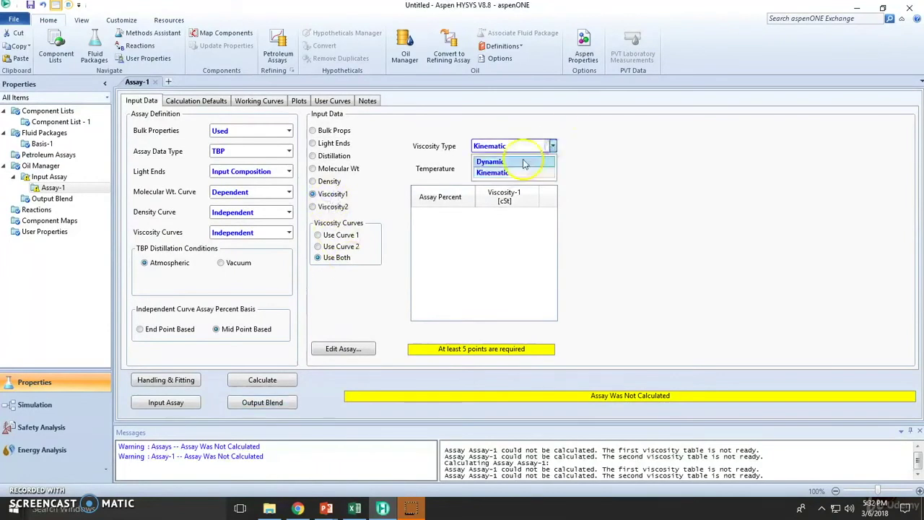
click(534, 171)
click(365, 349)
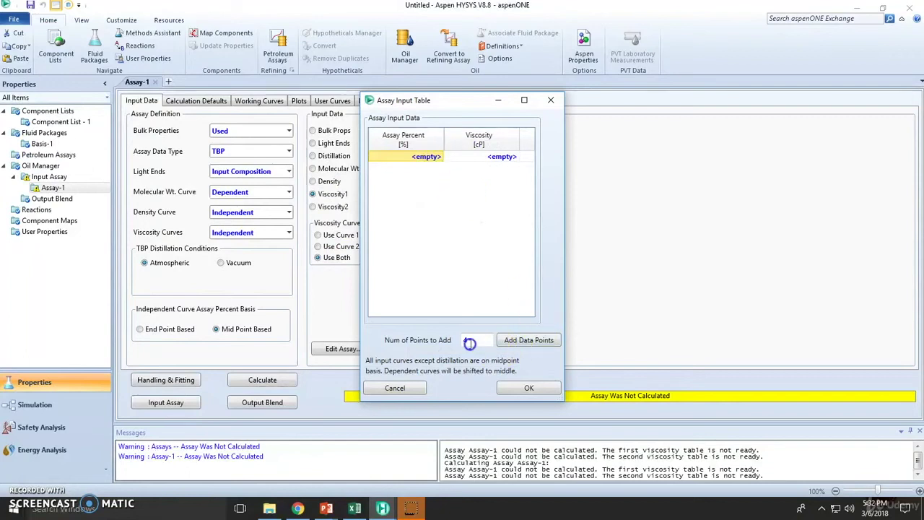
click(535, 344)
key(ctrl+v)
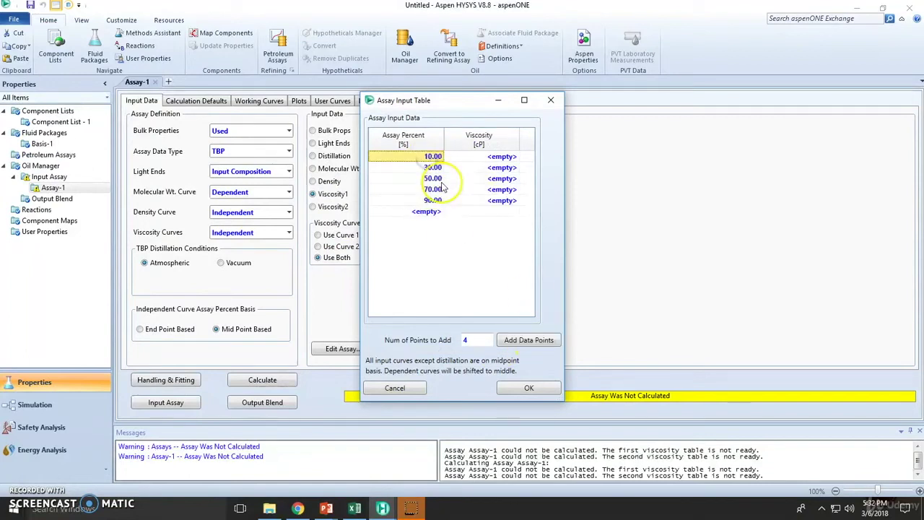
Step: Paste viscosity values 0.2 to 600 cP from Excel and accept the table
click(355, 509)
drag(154, 262, 150, 301)
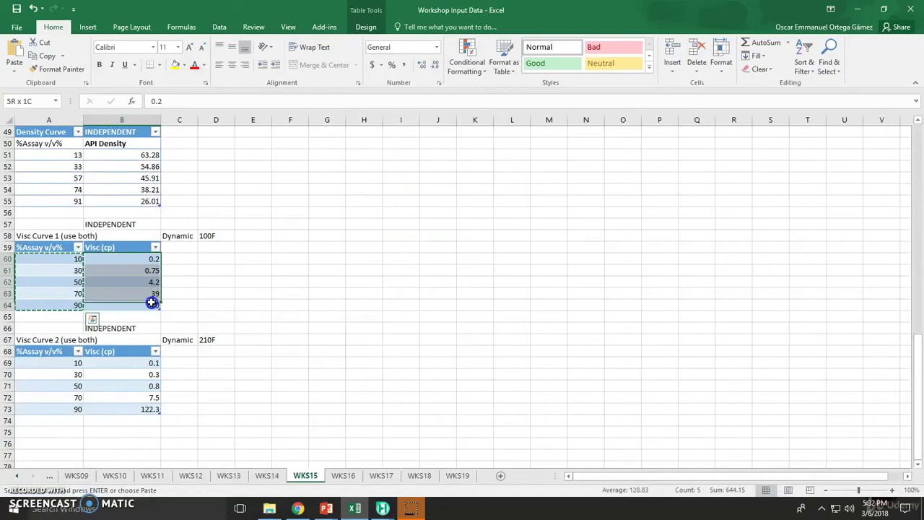
key(ctrl+c)
click(383, 508)
click(507, 157)
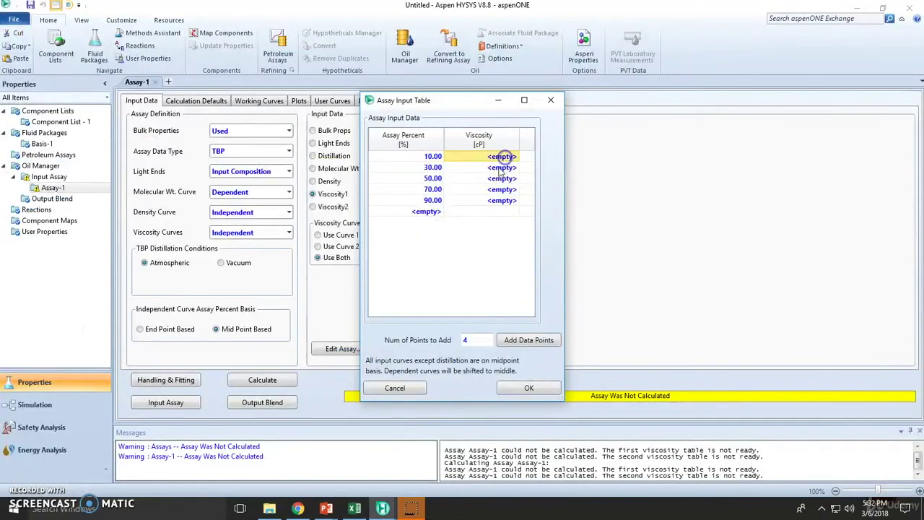
key(ctrl+v)
click(529, 388)
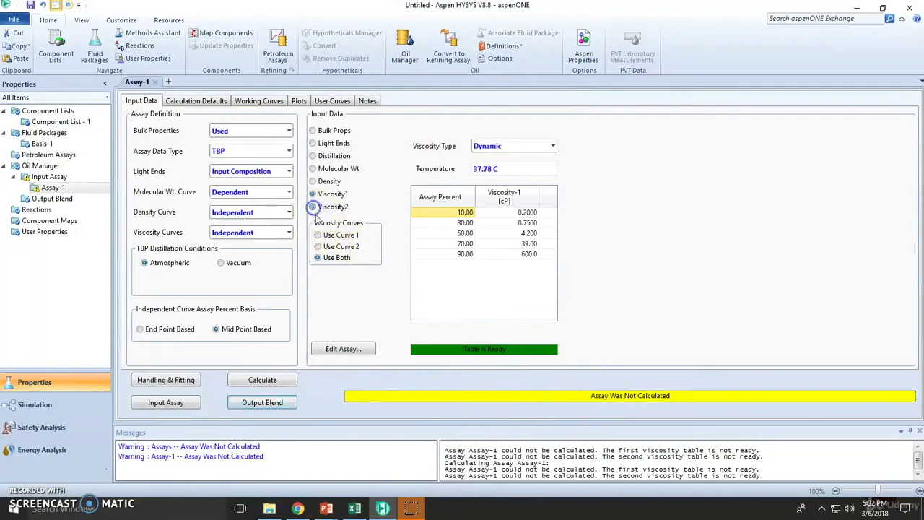
Step: Give Viscosity2's input table five rows and paste assay percents 10–90 from Excel
click(313, 207)
key(alt+Tab)
drag(76, 364, 78, 409)
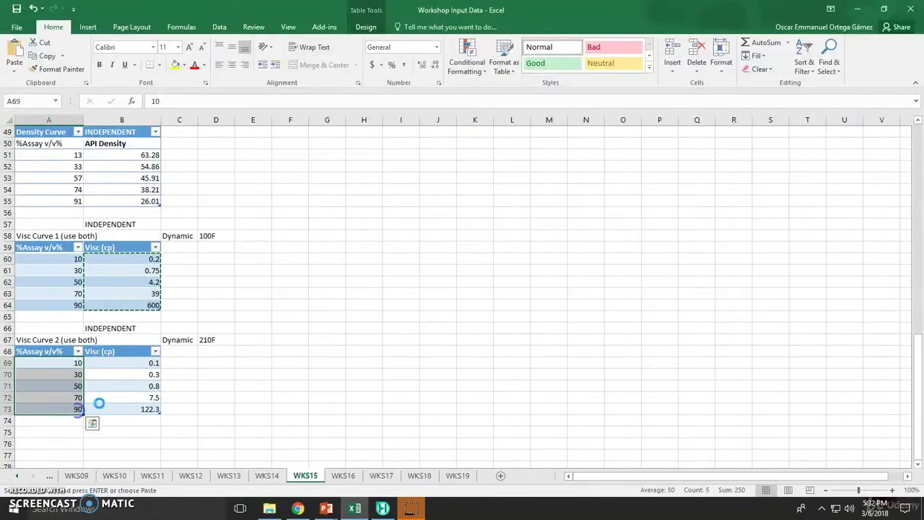
key(ctrl+c)
key(alt+Tab)
click(343, 348)
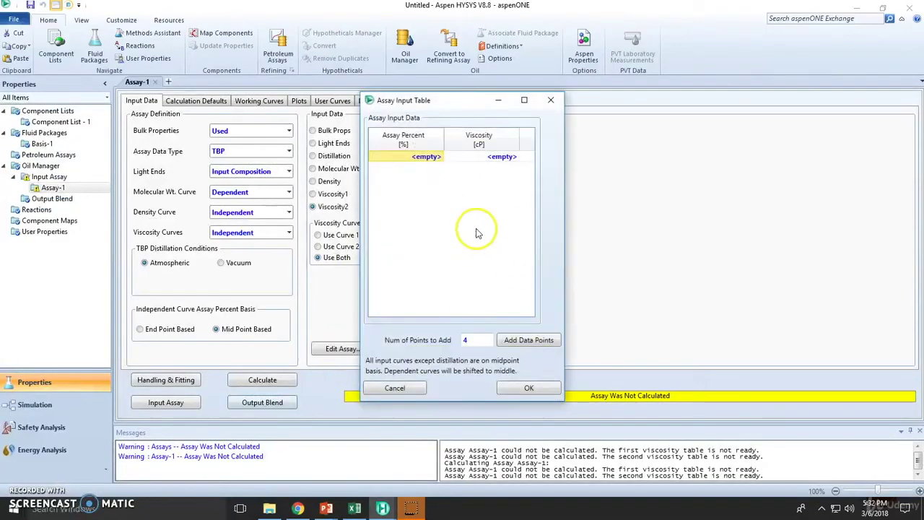
click(515, 345)
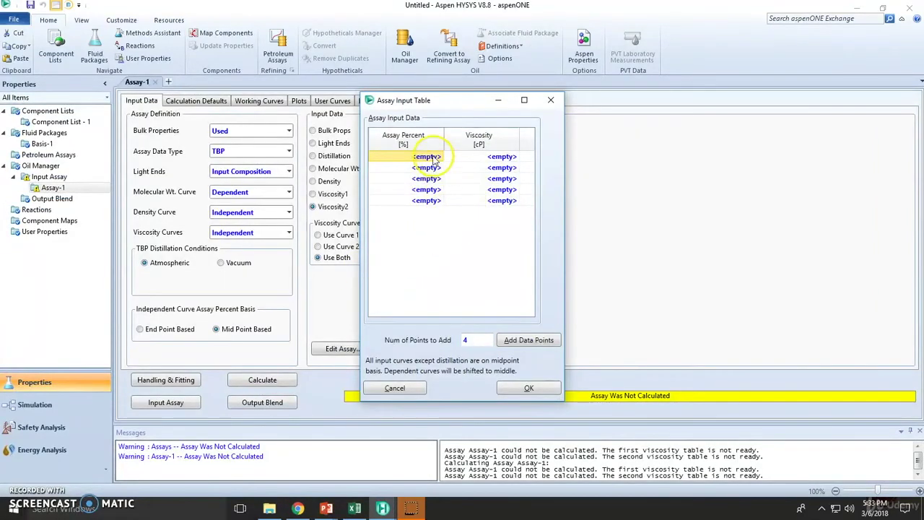
key(ctrl+v)
Step: Paste curve 2 viscosities 0.1, 0.3, 0.8, 7.5 and 122.3 cP and accept the table
key(alt+Tab)
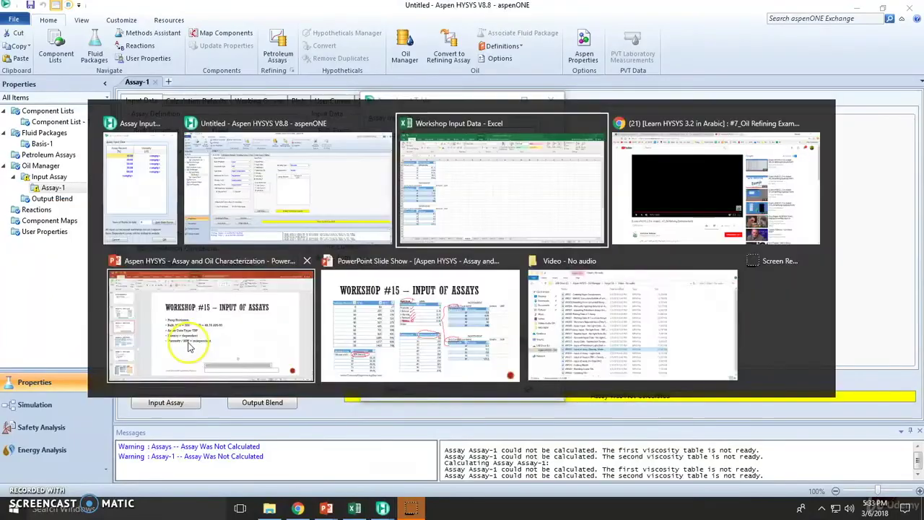
drag(119, 362, 126, 410)
key(ctrl+c)
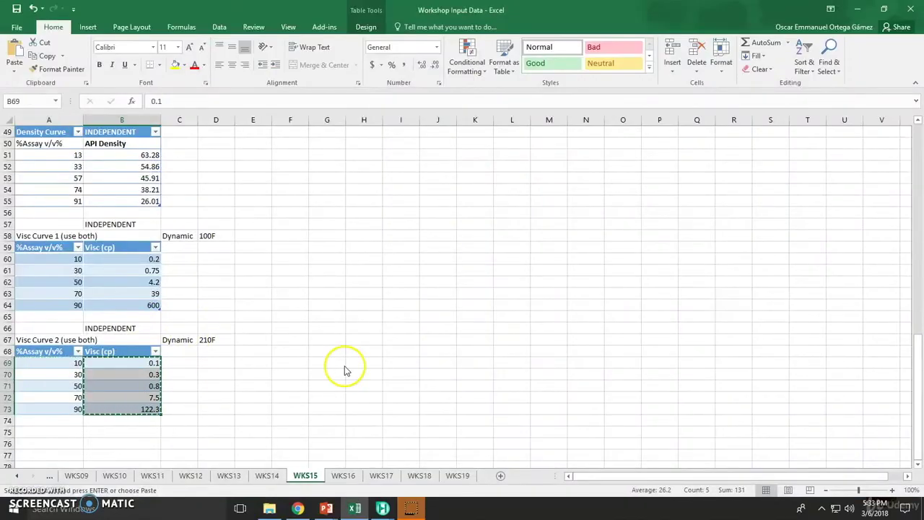
key(alt+Tab)
click(498, 159)
key(ctrl+v)
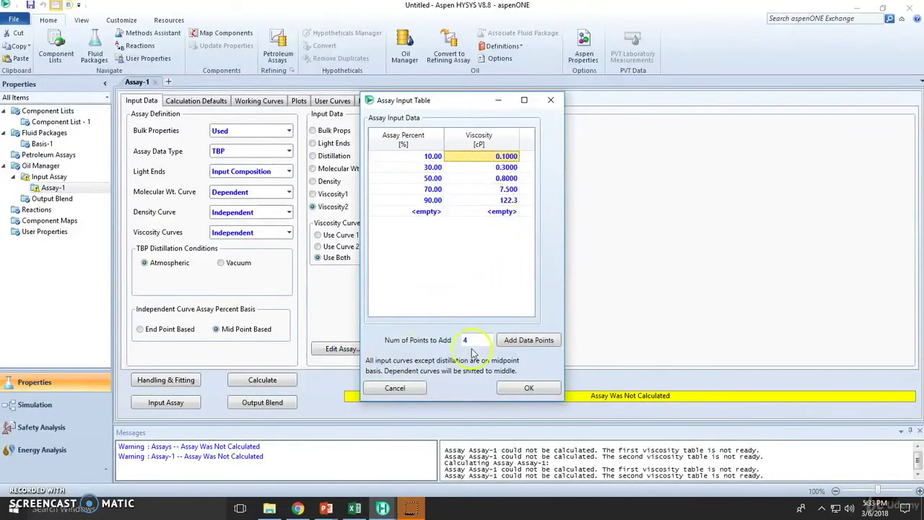
click(526, 389)
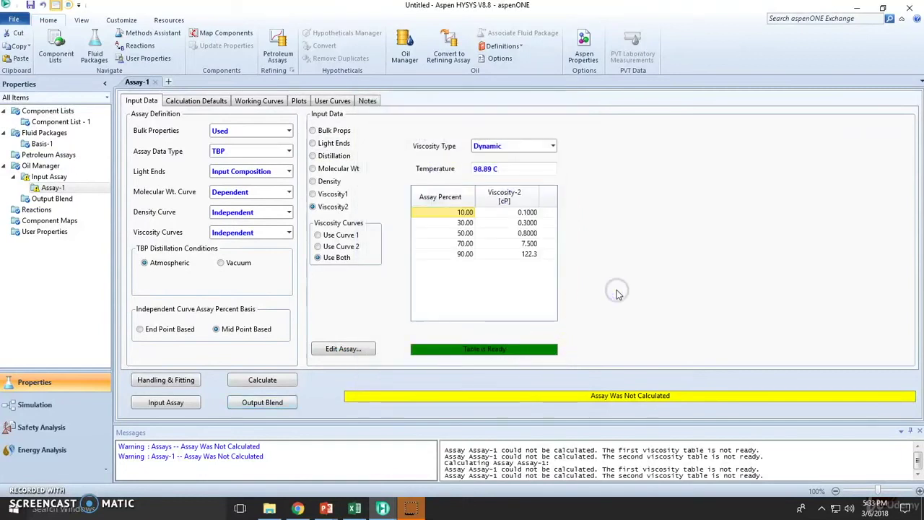
Step: Compare the two viscosity curves and try the option using only the second curve
click(313, 194)
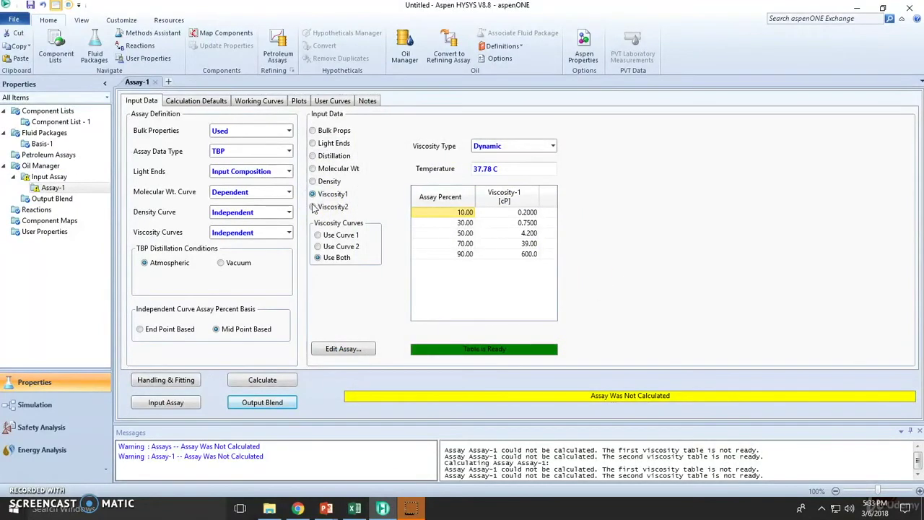
click(313, 207)
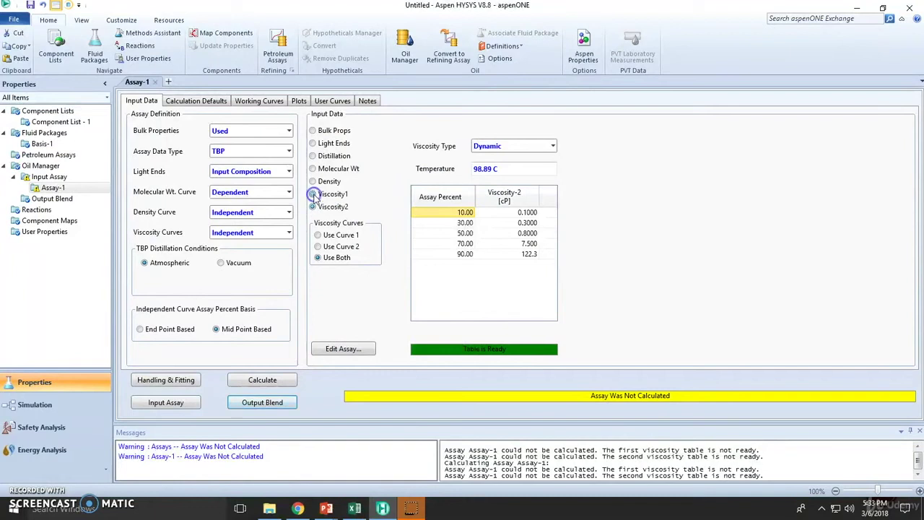
click(314, 195)
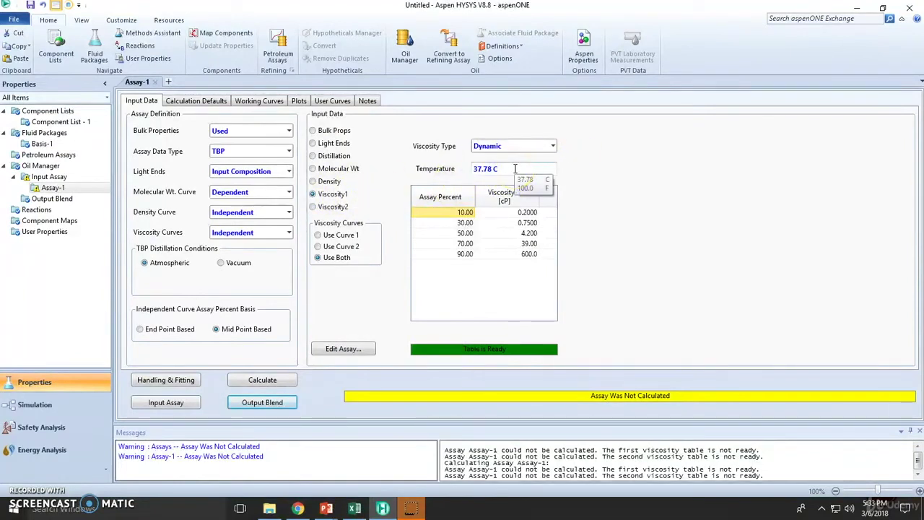
click(342, 195)
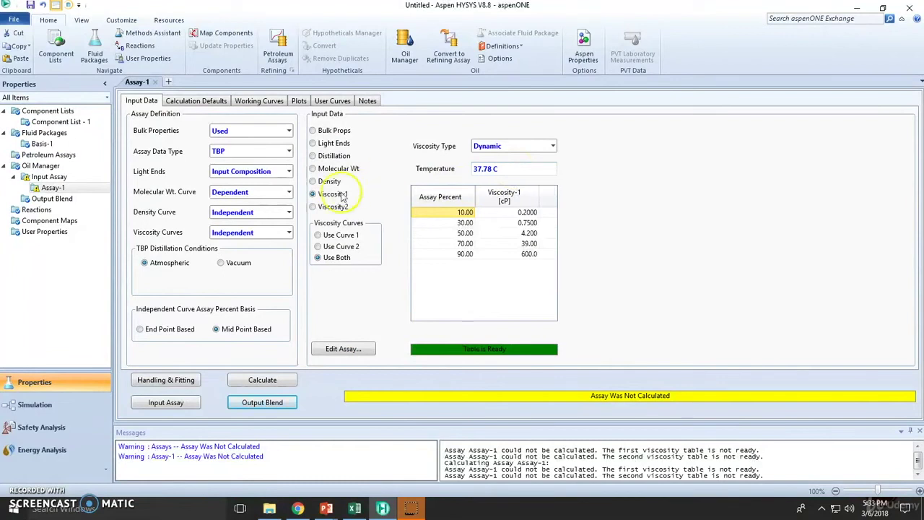
click(313, 208)
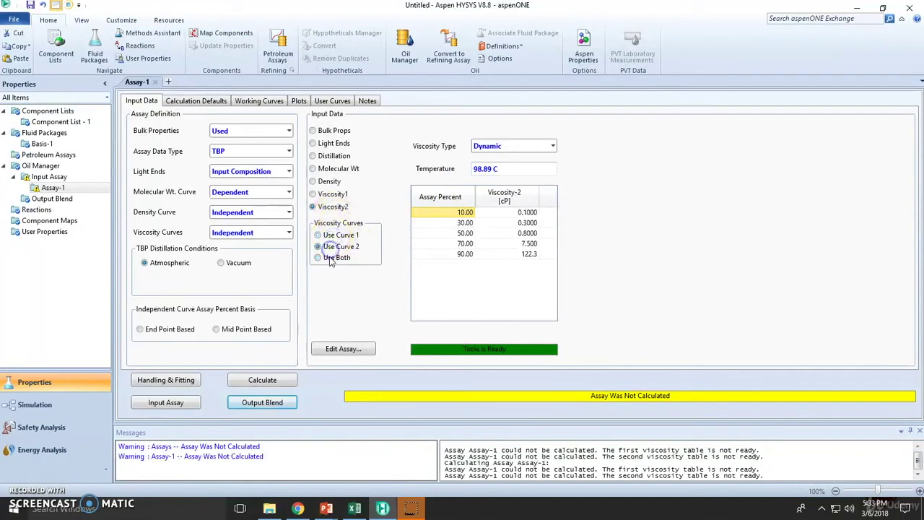
click(318, 246)
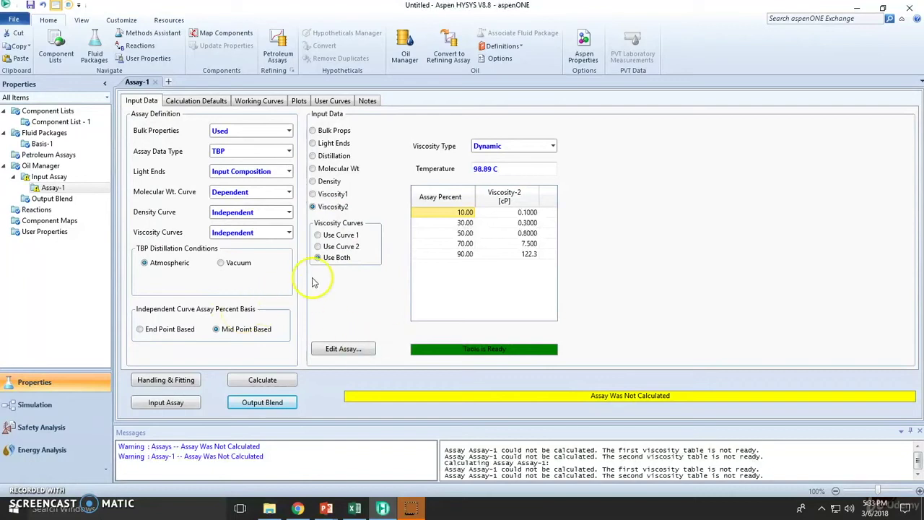
Step: Review bulk properties, light ends, TBP and both viscosity curves, then calculate Assay-1
click(312, 131)
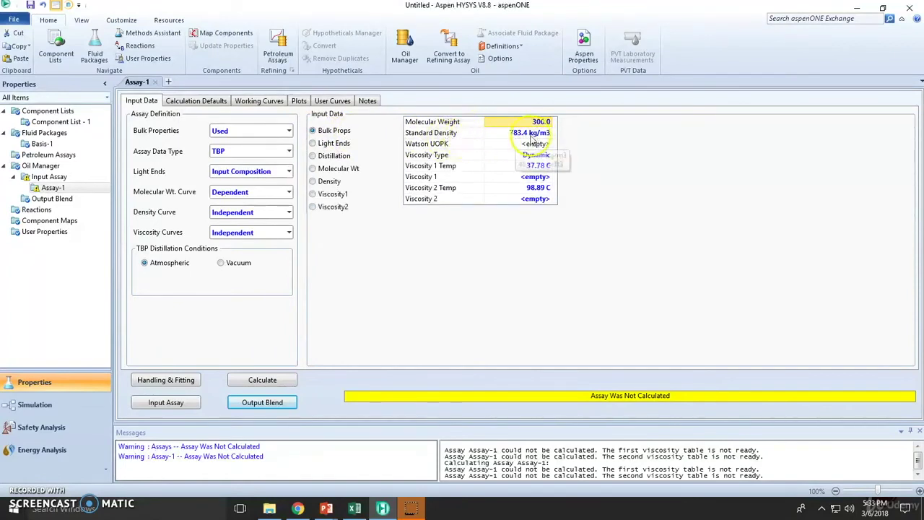
click(343, 143)
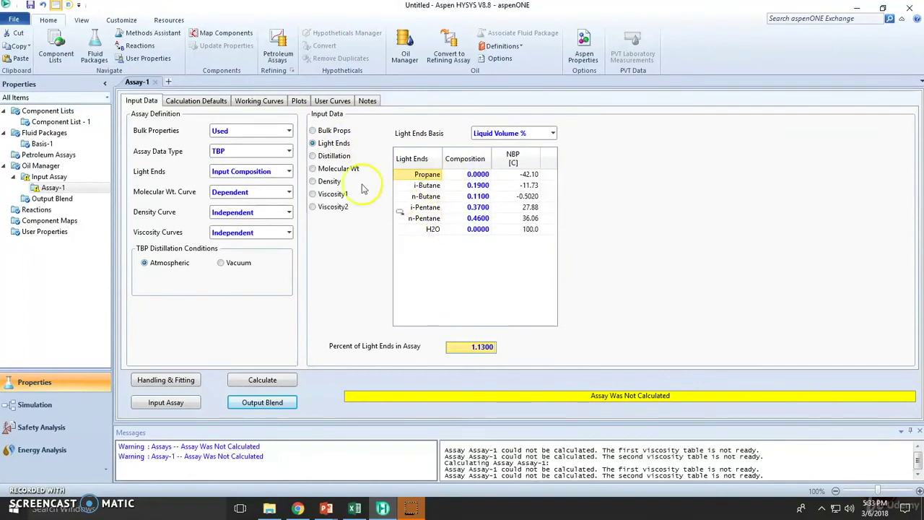
click(327, 156)
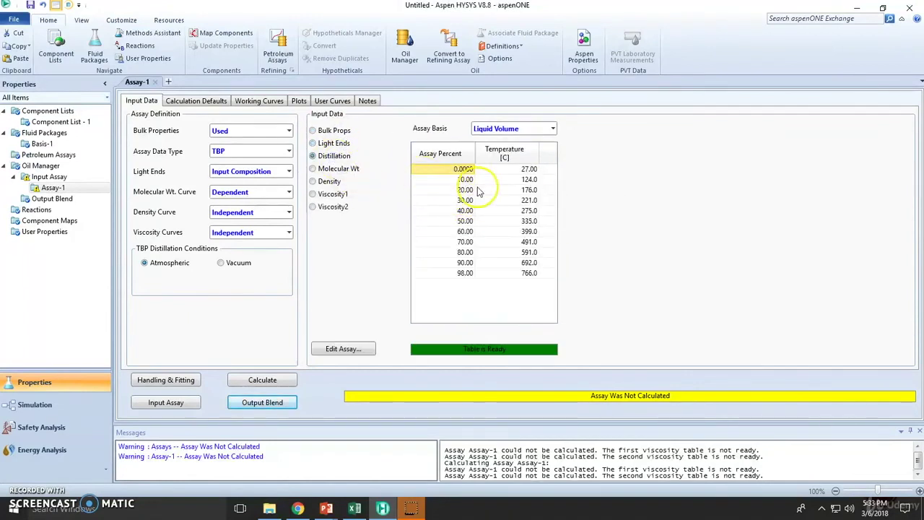
click(336, 170)
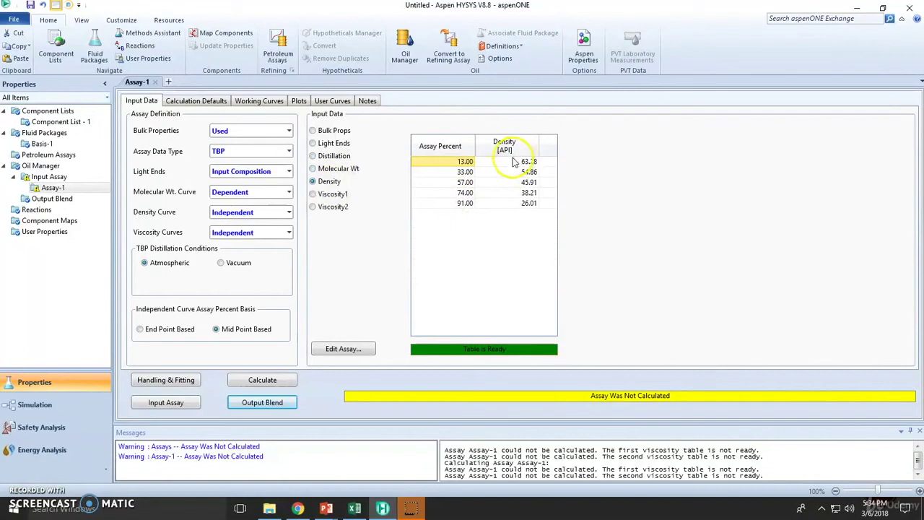
click(322, 194)
click(315, 208)
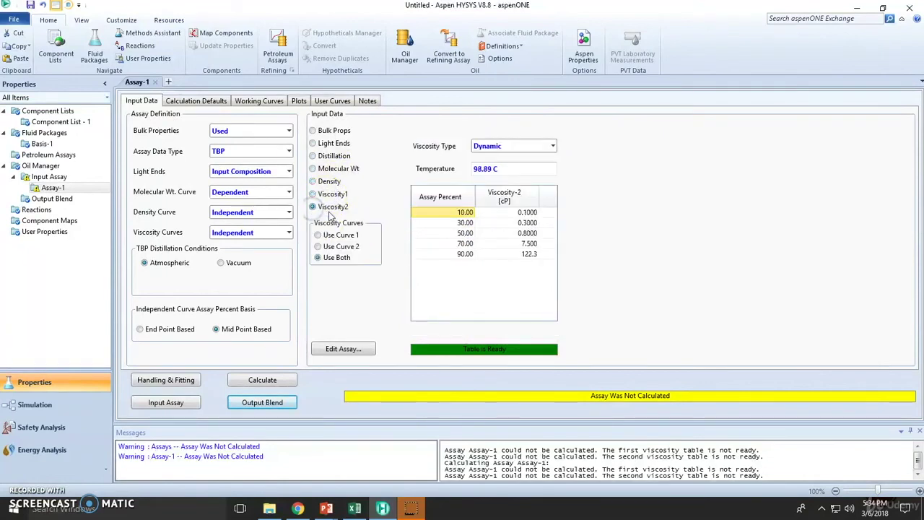
click(285, 384)
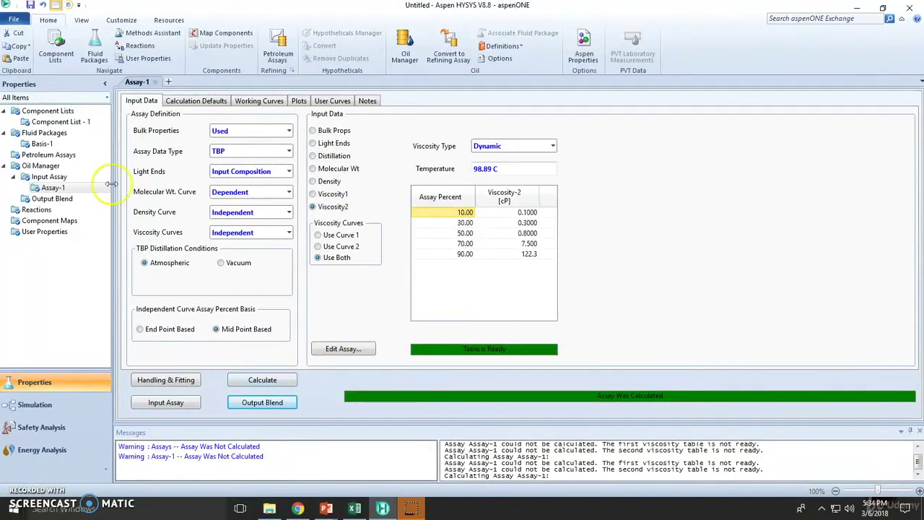
Step: Add Blend-1 containing Assay-1 and scroll its component physical properties table
click(264, 402)
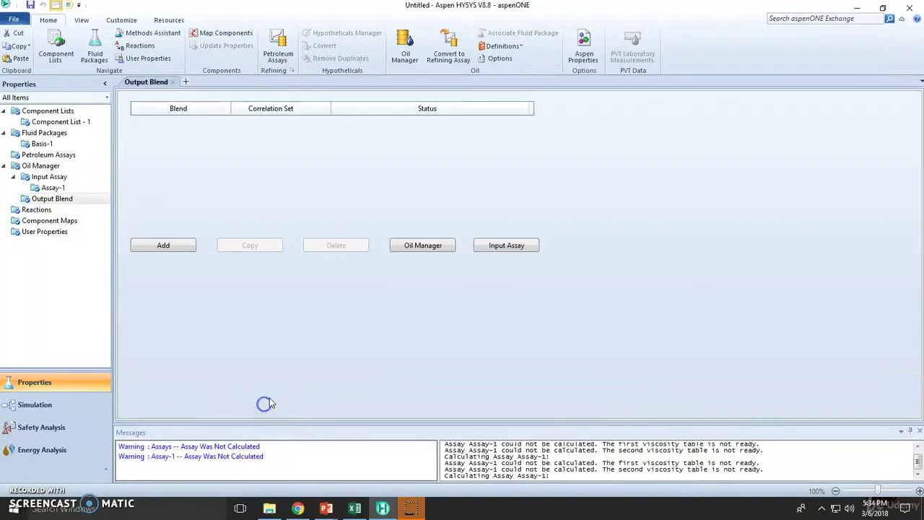
click(176, 251)
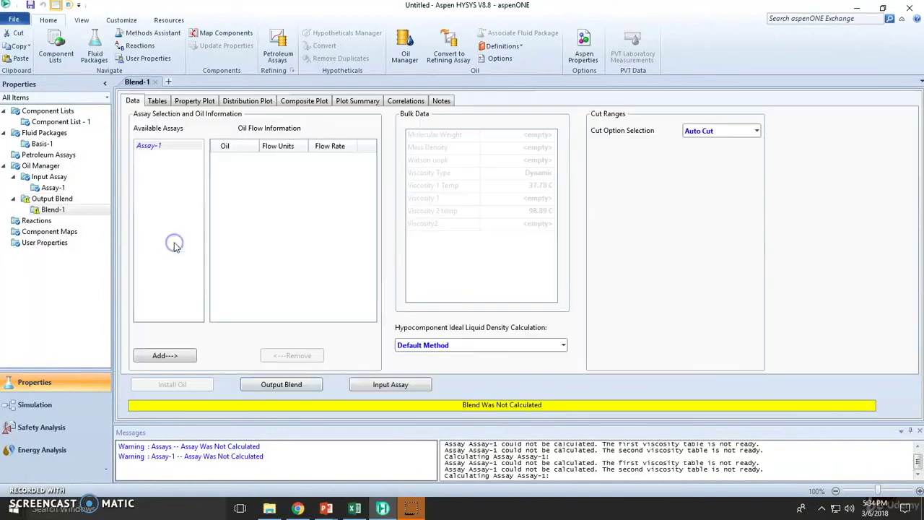
click(193, 355)
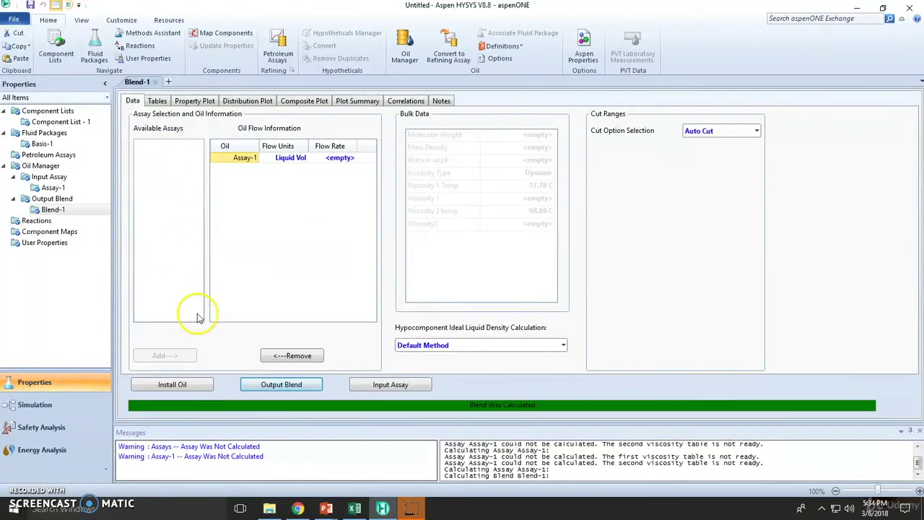
click(157, 101)
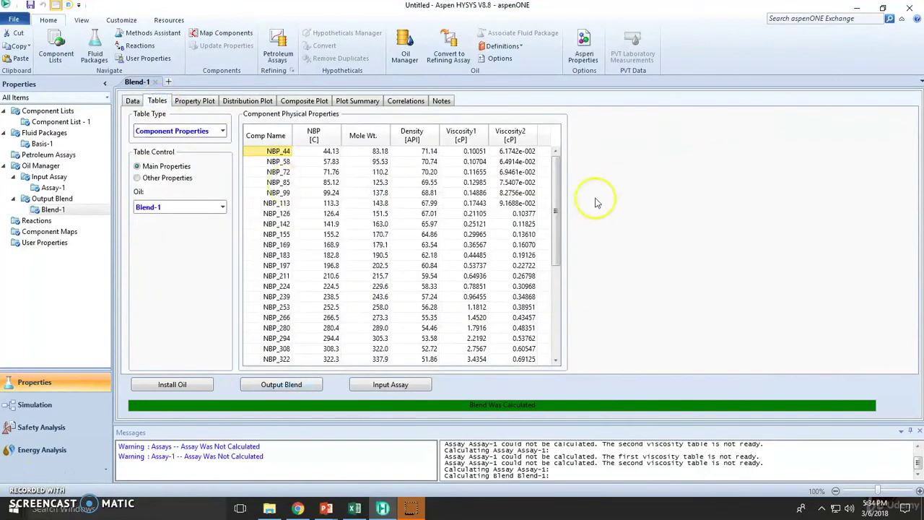
drag(557, 167, 570, 153)
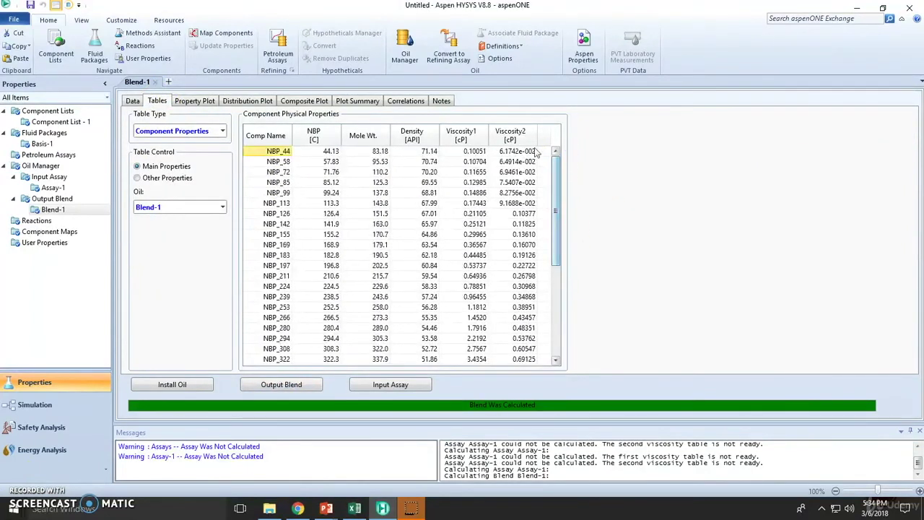
Step: Tick TBP on Blend-1's property plot, view the distribution plot, then go back to Data
click(243, 105)
click(195, 101)
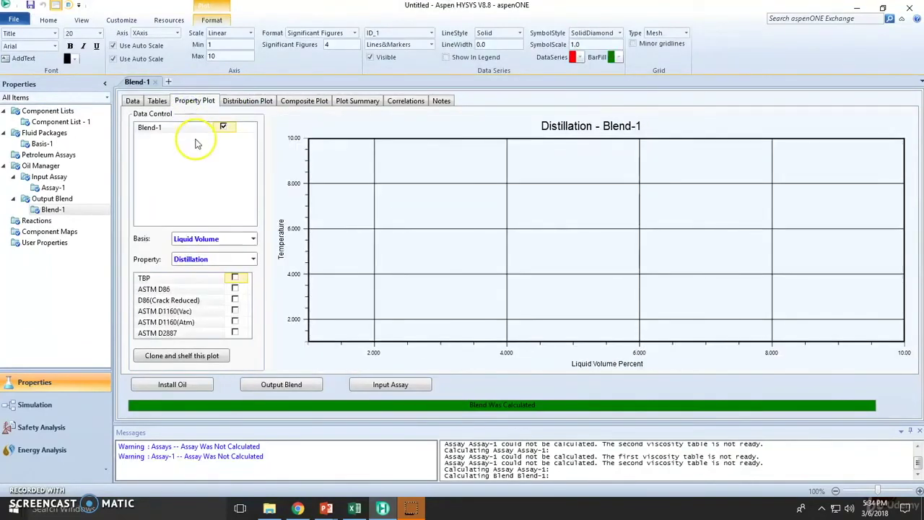
click(235, 279)
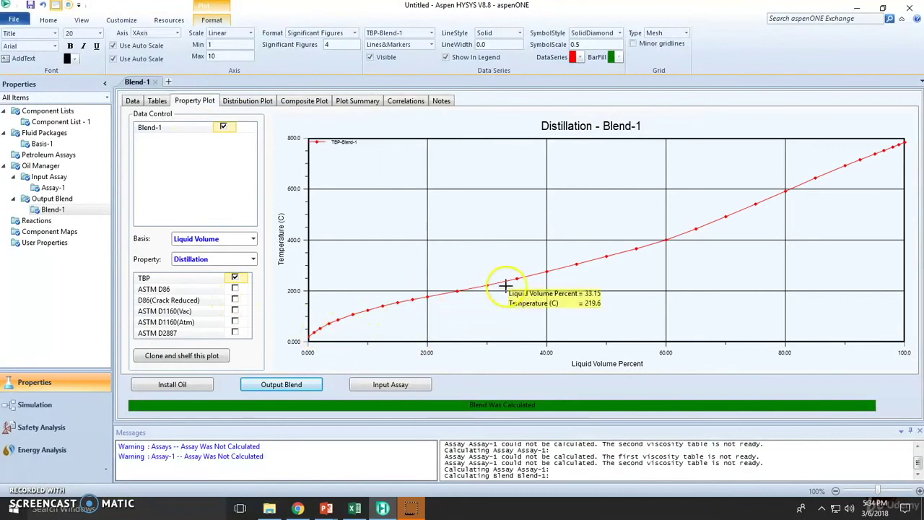
click(238, 102)
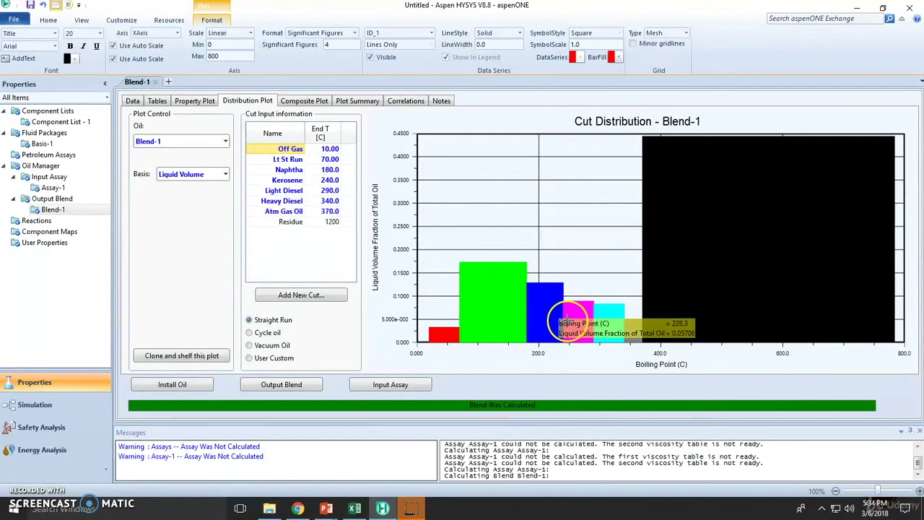
click(132, 101)
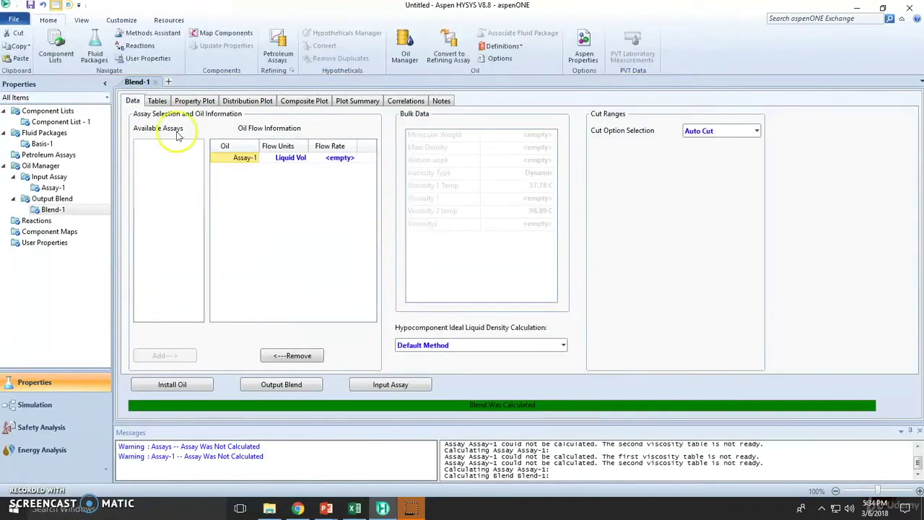
Step: Select Assay-1 under Input Assay in the navigation tree to view its input data
click(47, 187)
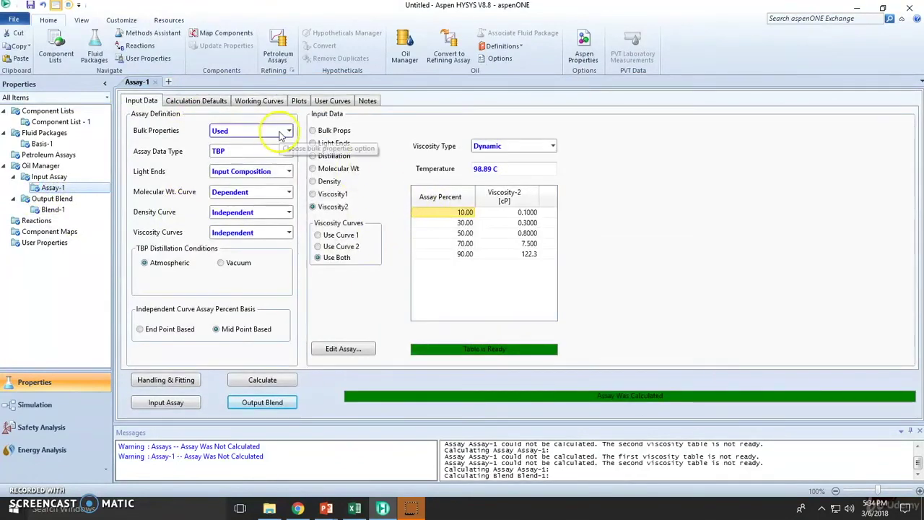